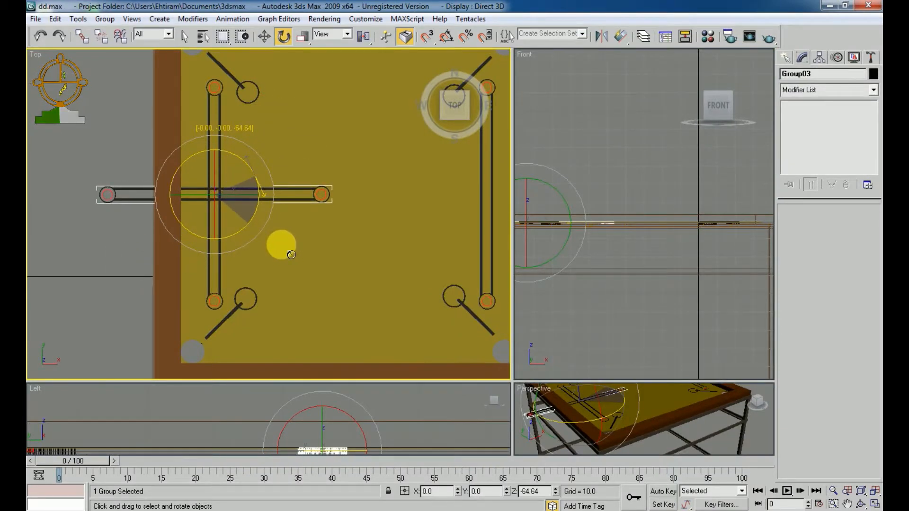
Move the horizontal line group about 55.9 units along X to centre it between the two vertical strips.
scroll(295, 234, up, 5)
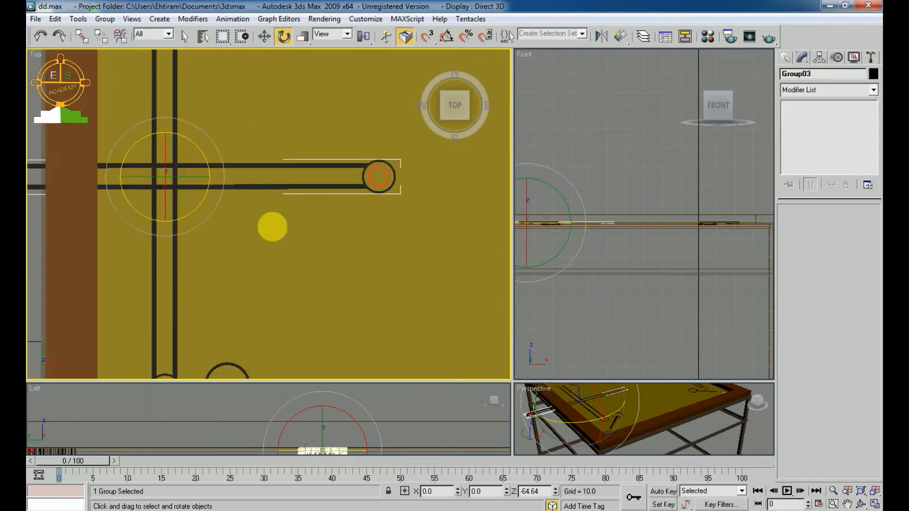
middle_drag(271, 227, 349, 256)
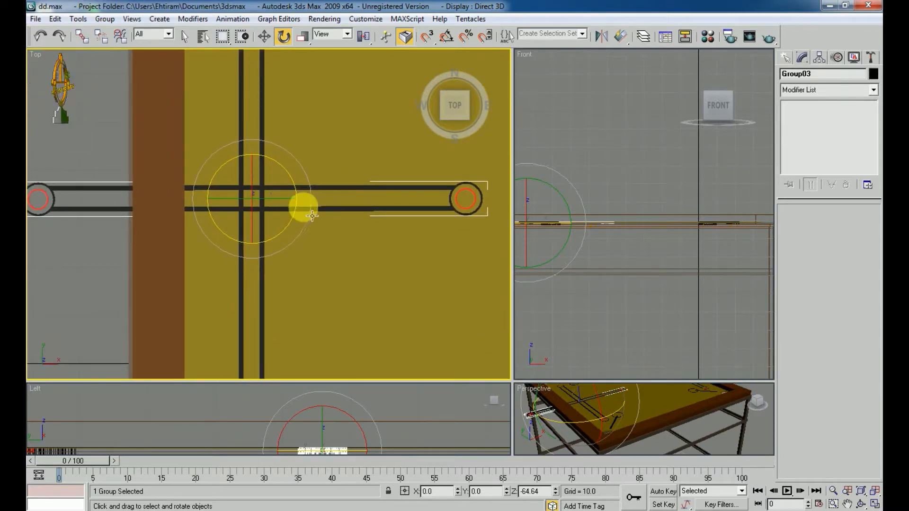
scroll(309, 226, down, 2)
middle_drag(325, 246, 313, 258)
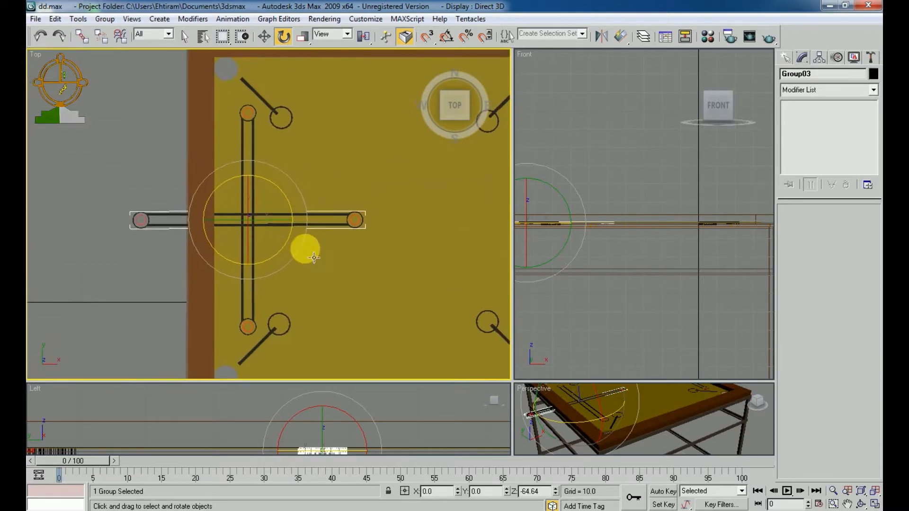
scroll(313, 236, up, 1)
scroll(313, 235, down, 4)
key(w)
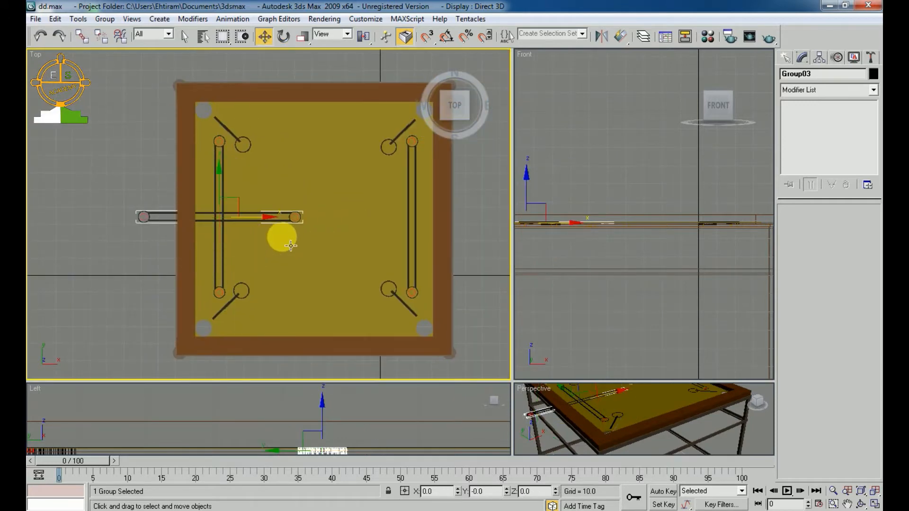
click(249, 221)
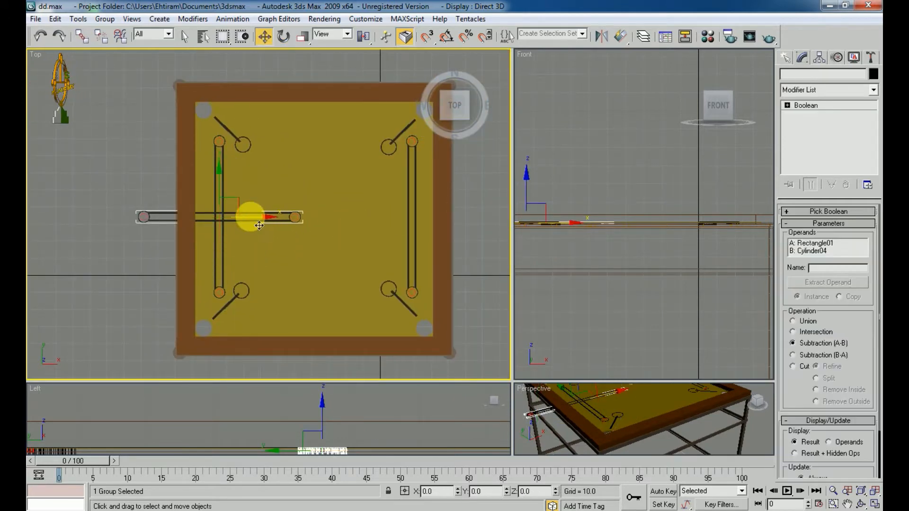
click(264, 219)
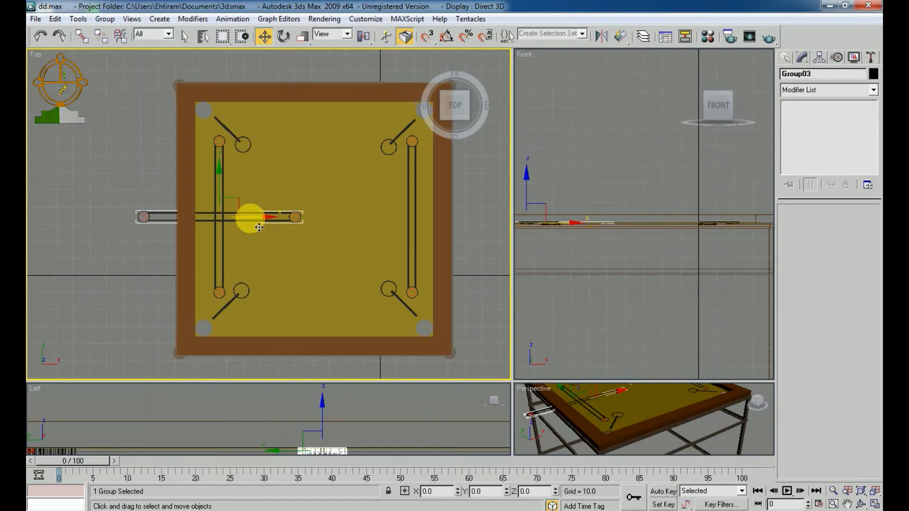
drag(259, 228, 355, 236)
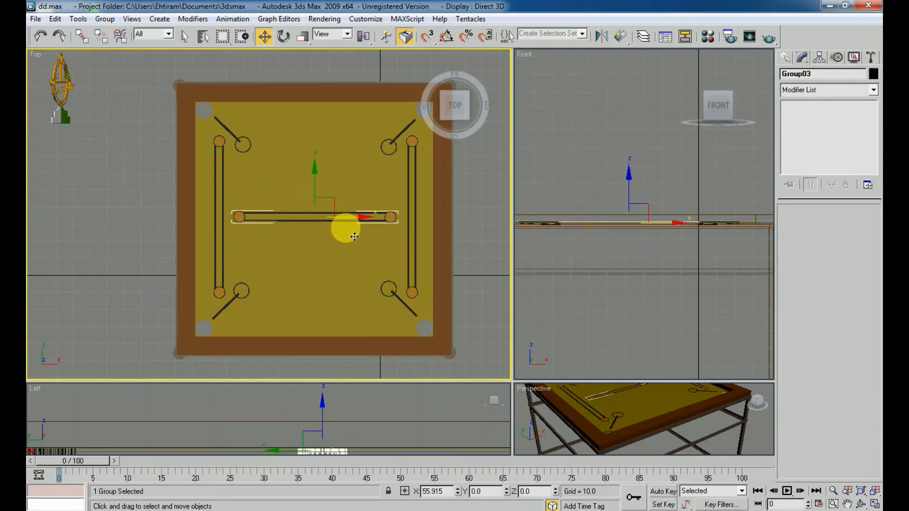
Move the horizontal line group along Y to the board's upper edge, between the two upper corner circles.
middle_drag(339, 175, 343, 202)
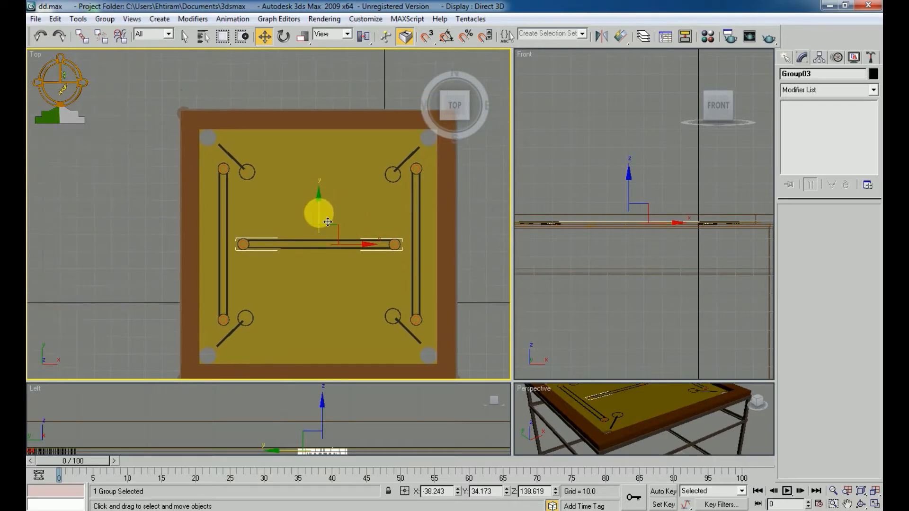
drag(328, 222, 327, 126)
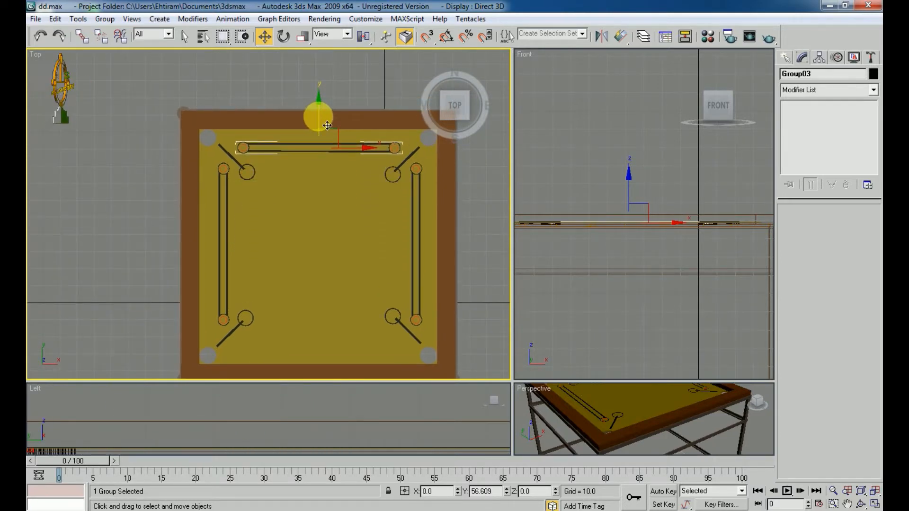
mouse_move(361, 189)
middle_down()
mouse_move(363, 176)
mouse_move(356, 198)
mouse_move(349, 195)
mouse_move(334, 217)
middle_up()
scroll(363, 180, up, 3)
drag(333, 140, 332, 143)
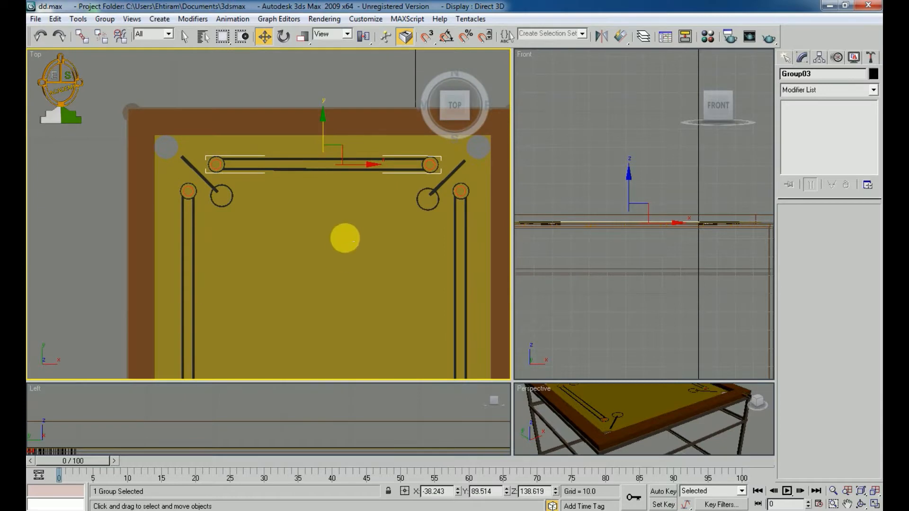
Clone the upper line group as a single copy and place it along the board's lower edge.
scroll(338, 236, down, 3)
middle_drag(338, 236, 337, 213)
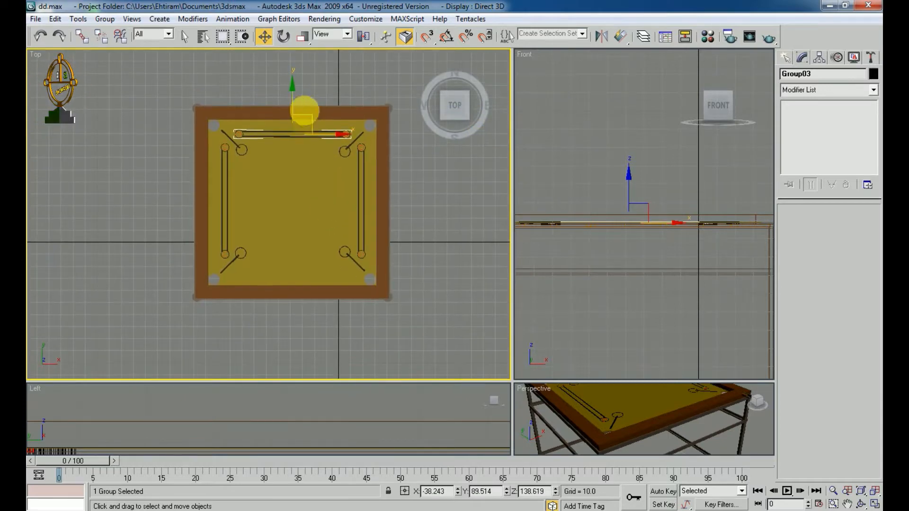
mouse_move(302, 106)
shift+mouse_down()
mouse_move(323, 248)
mouse_move(314, 232)
shift+mouse_up()
click(452, 311)
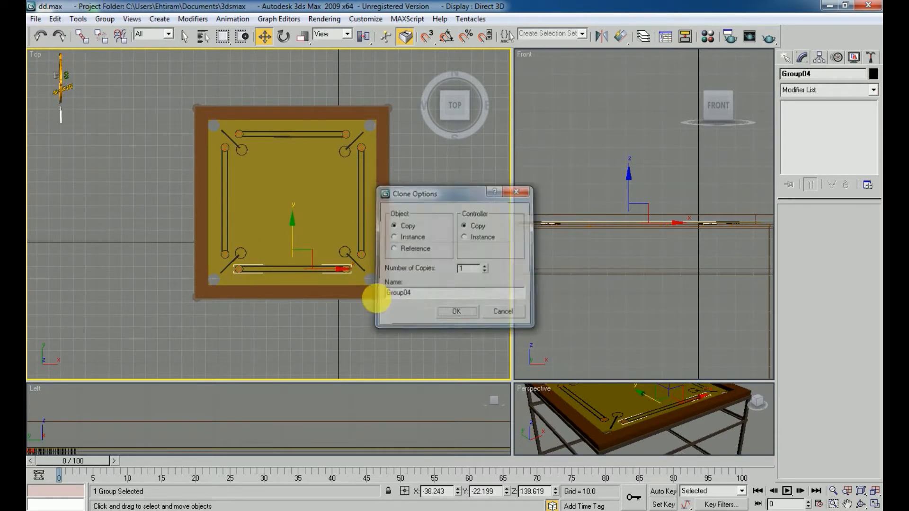
Nudge the lower line group about 1.4 units along Y, away from the board's lower frame.
scroll(349, 221, up, 4)
middle_drag(356, 227, 321, 278)
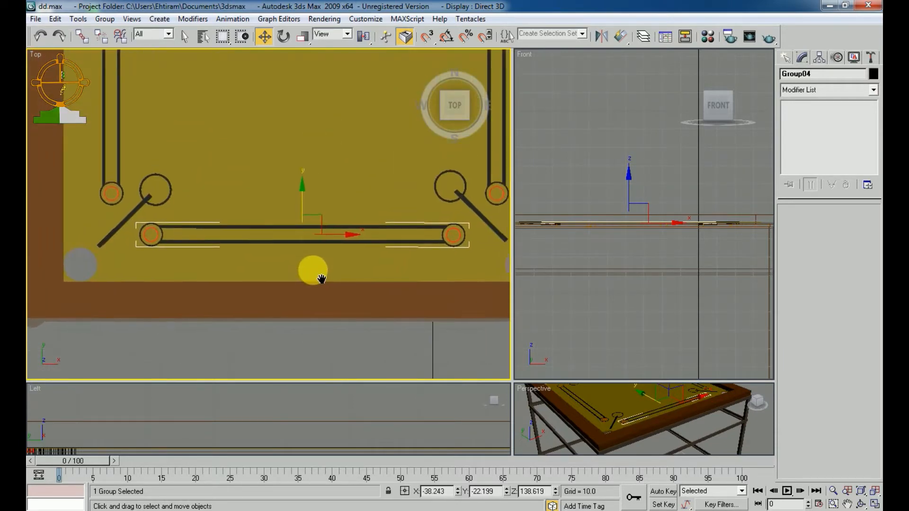
middle_drag(329, 237, 328, 245)
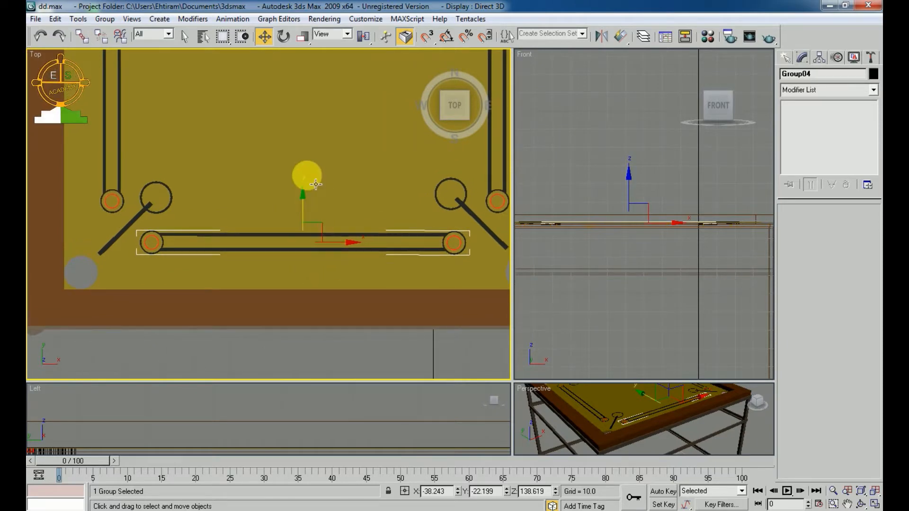
drag(312, 210, 313, 205)
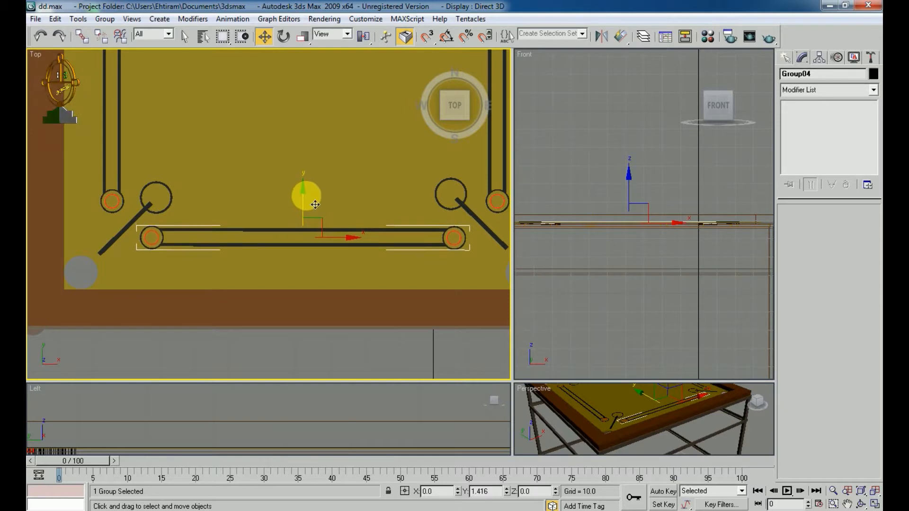
Select the upper line group and nudge it about -0.5 units along Y to fine-tune its distance from the frame.
scroll(298, 126, down, 2)
middle_drag(293, 136, 273, 240)
scroll(282, 190, down, 2)
middle_drag(284, 177, 288, 226)
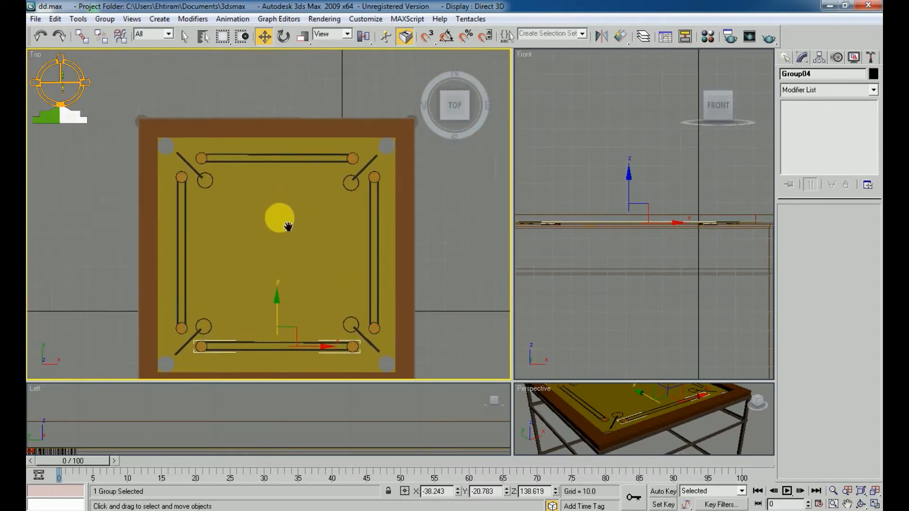
scroll(288, 223, up, 2)
scroll(281, 169, up, 2)
middle_drag(283, 175, 266, 258)
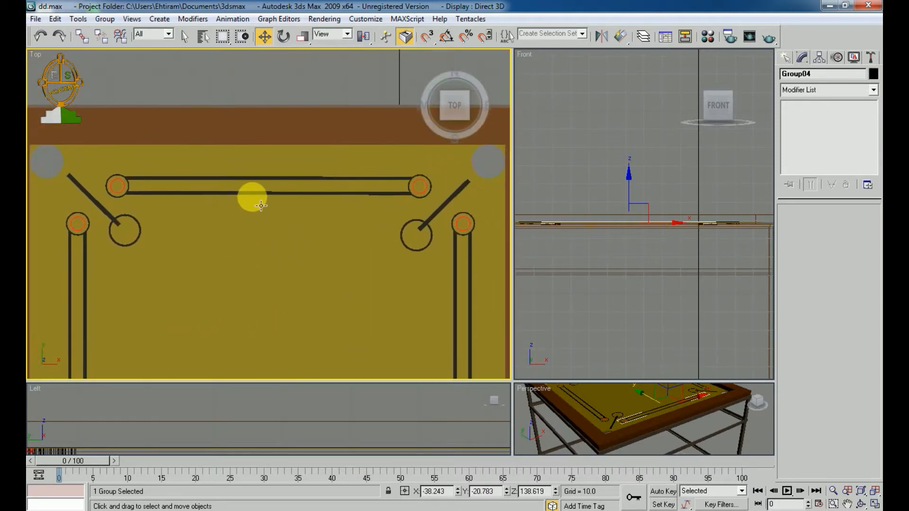
click(251, 193)
middle_drag(251, 178, 254, 197)
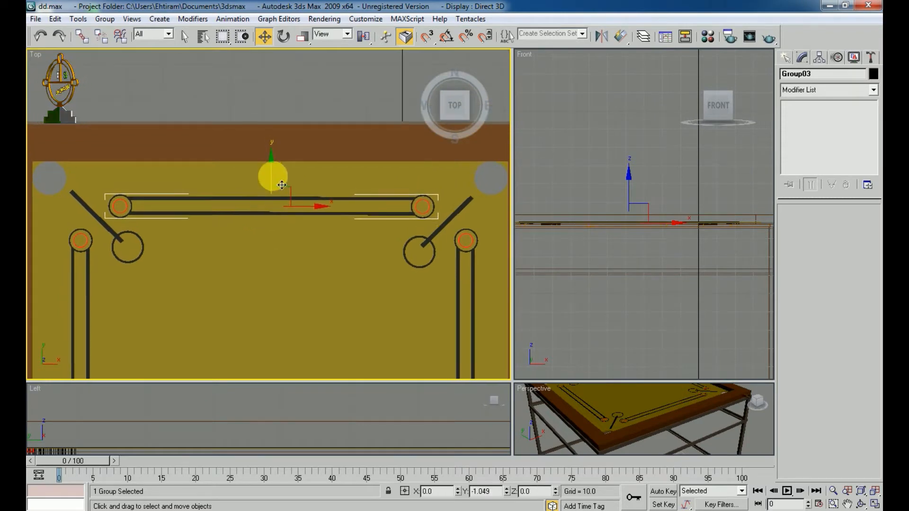
drag(282, 185, 282, 184)
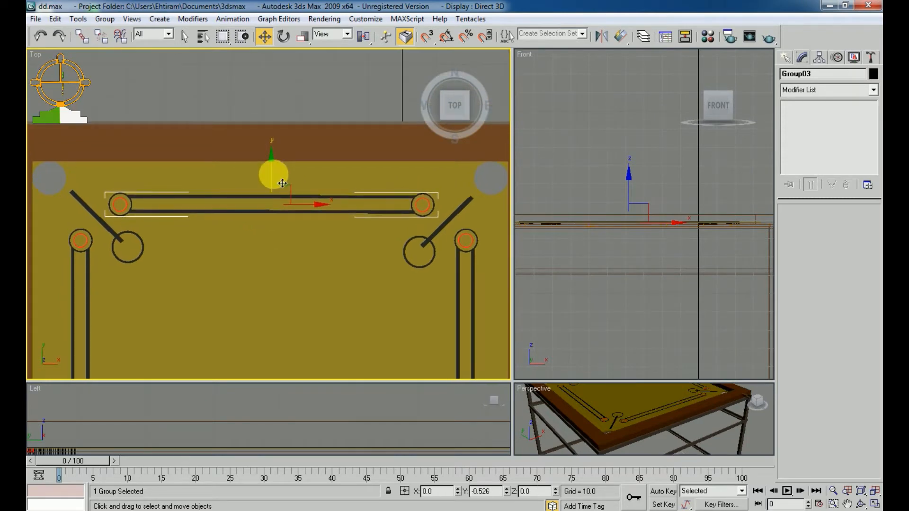
Enlarge the perspective view, render the whole carrom table from an angle, and close the render.
drag(514, 384, 157, 116)
scroll(406, 264, down, 3)
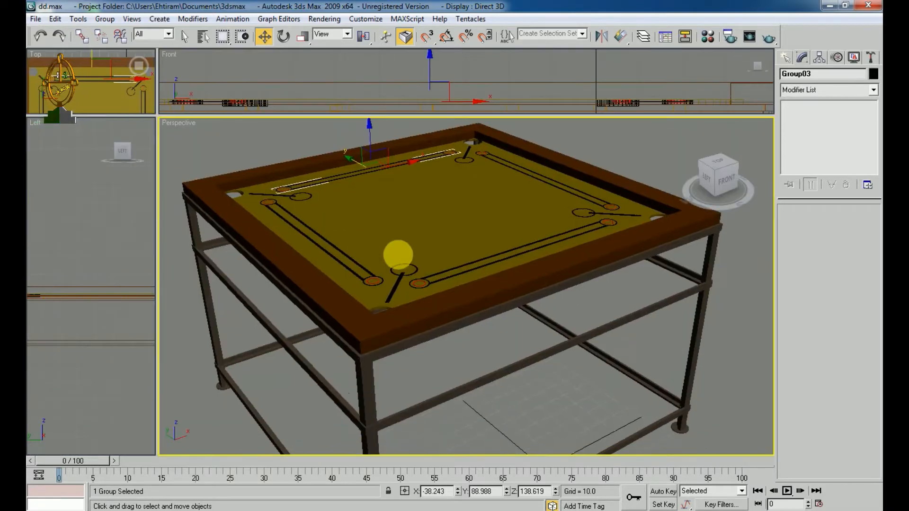
alt+middle_drag(413, 259, 434, 280)
key(shift+q)
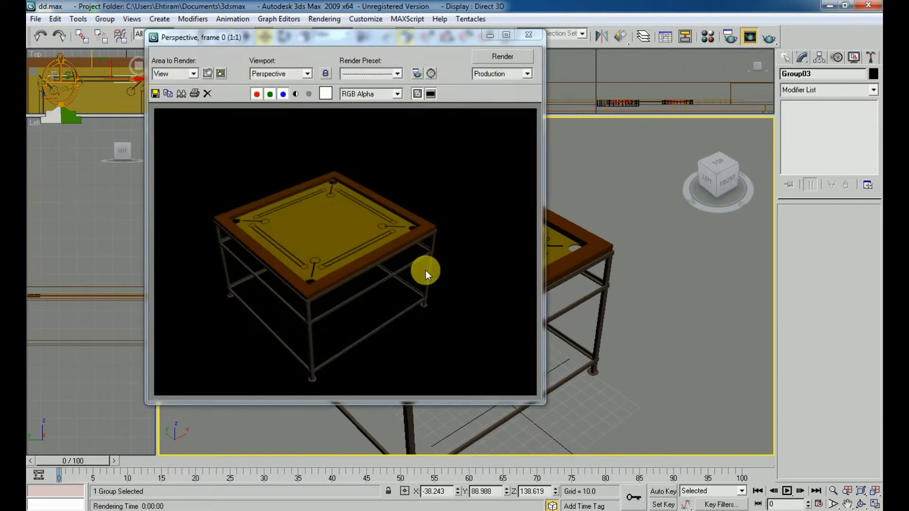
click(527, 34)
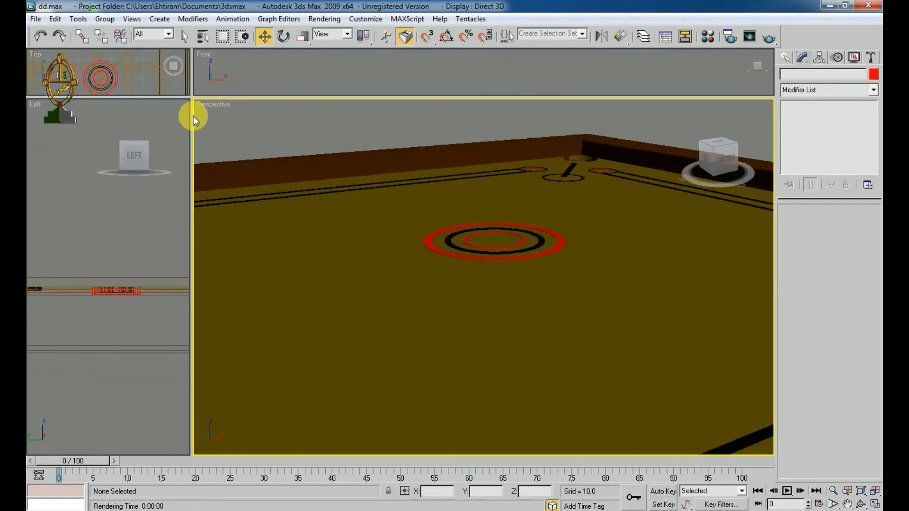
Enlarge the top view and make a single concentric copy of the outer red ring, uniformly scaled to about 300%.
drag(198, 103, 549, 383)
middle_drag(294, 209, 295, 146)
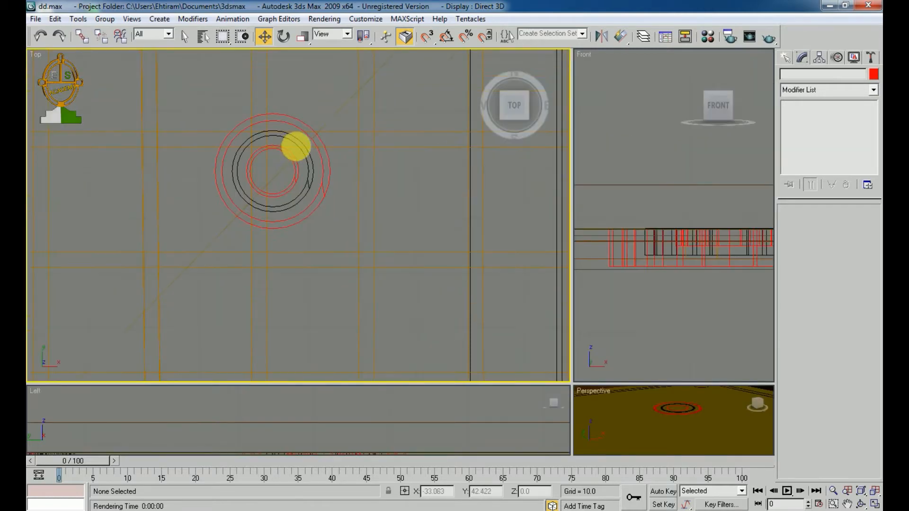
click(309, 129)
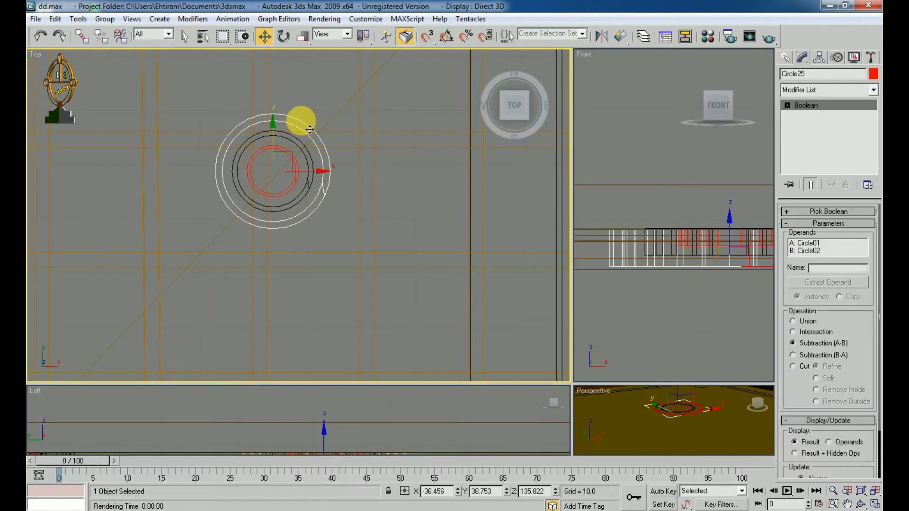
key(r)
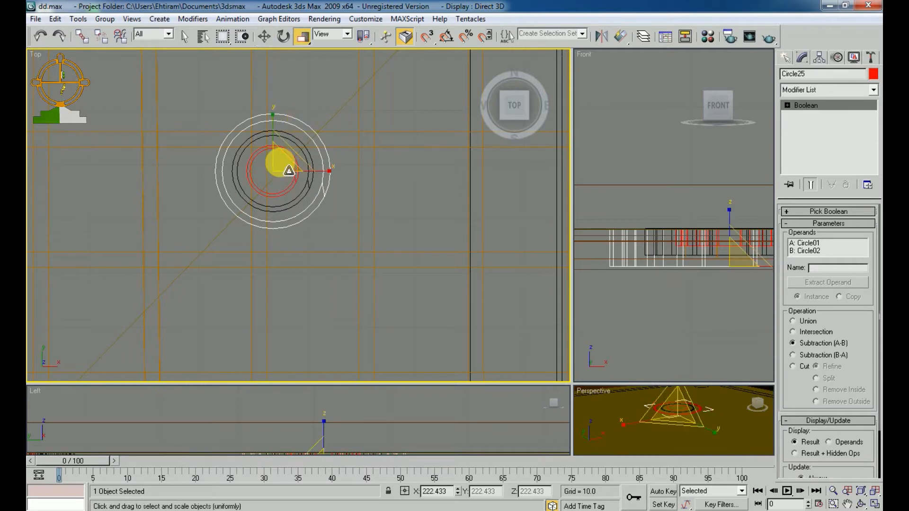
shift+drag(289, 170, 290, 146)
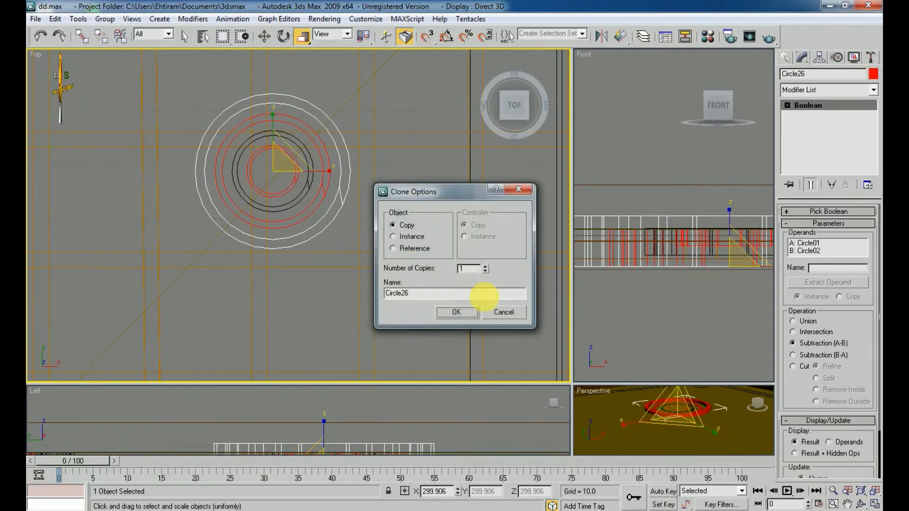
click(468, 309)
Select the new outermost ring and set its object colour to black from the 3ds Max palette.
click(659, 303)
middle_drag(660, 304, 659, 323)
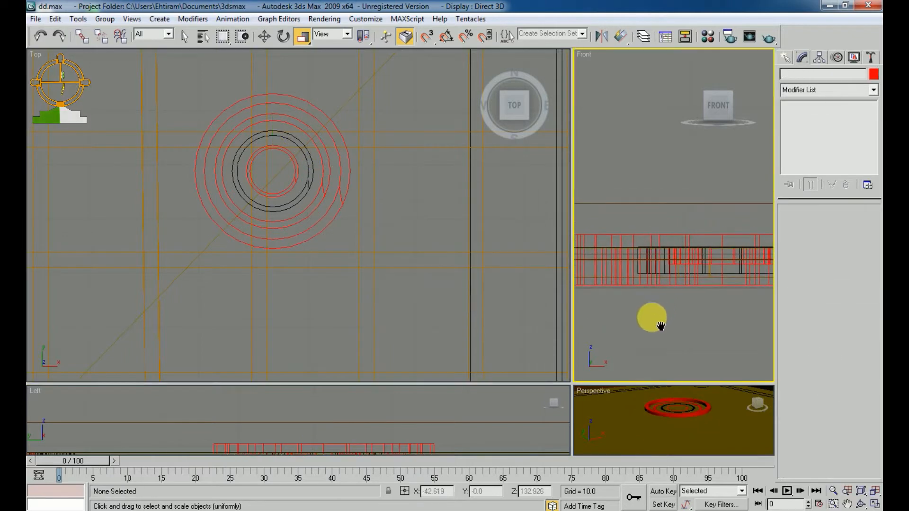
click(649, 243)
click(873, 73)
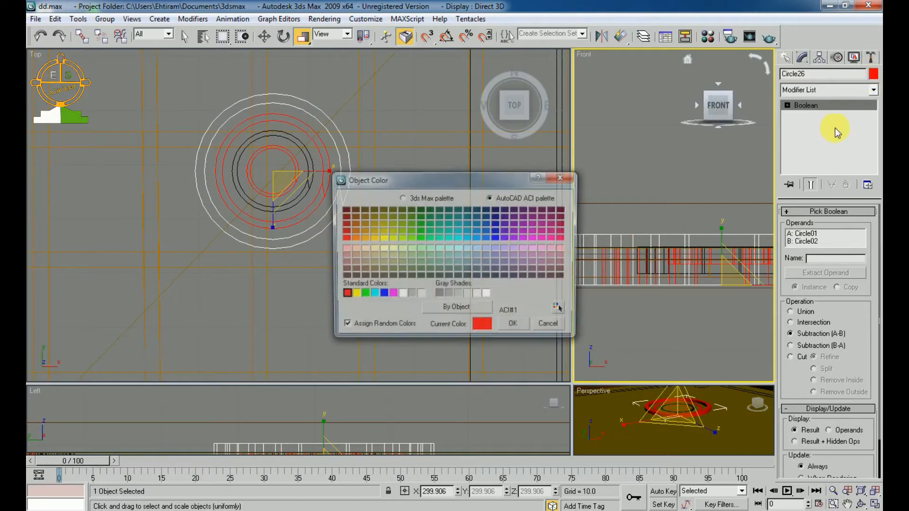
click(402, 197)
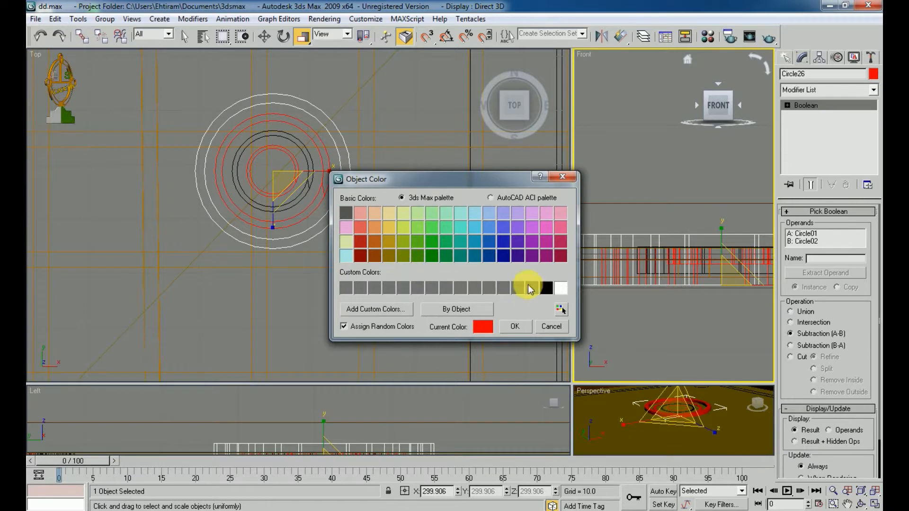
click(546, 288)
click(517, 326)
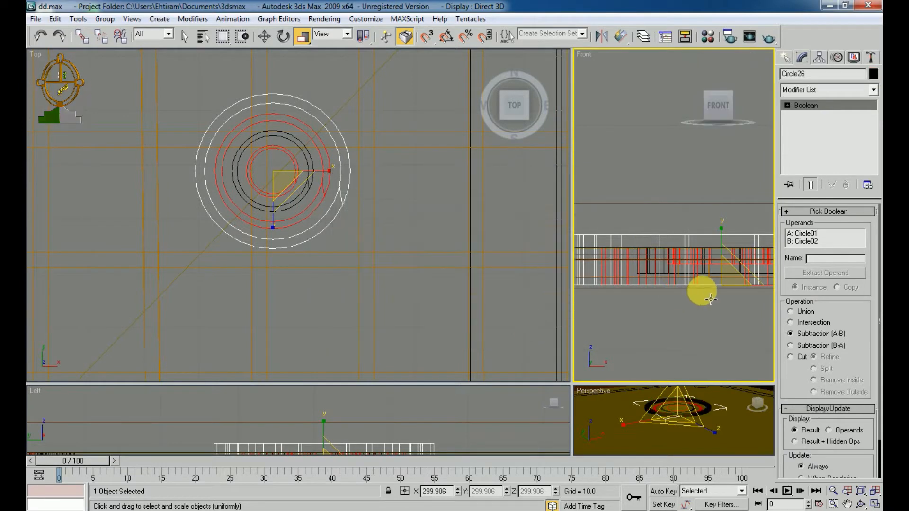
Lower the black outermost ring to a Z position of about 134.68, flush with the tops of the inner rings.
key(w)
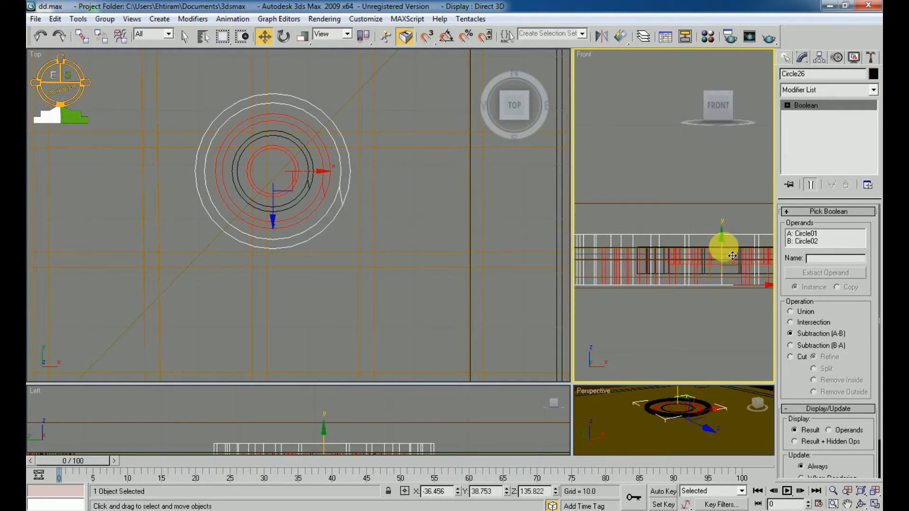
drag(720, 246, 737, 269)
scroll(739, 267, up, 4)
drag(681, 335, 683, 335)
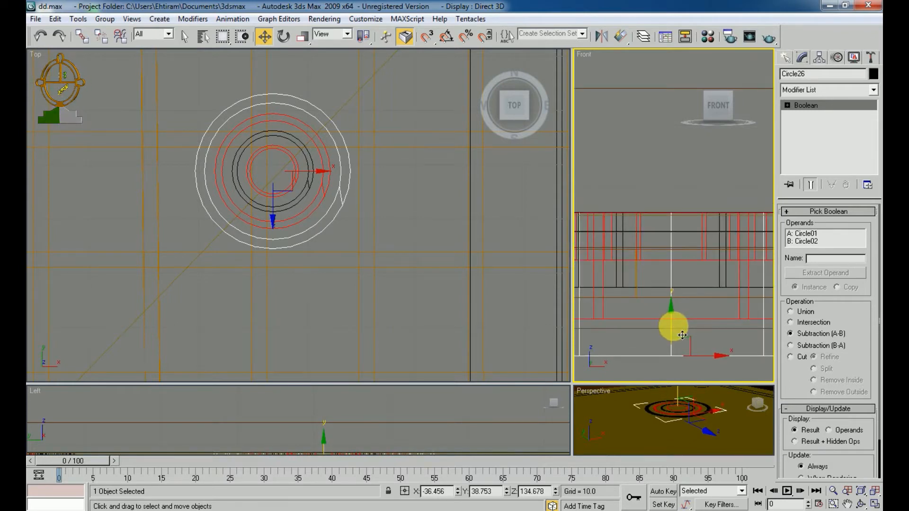
right_click(425, 251)
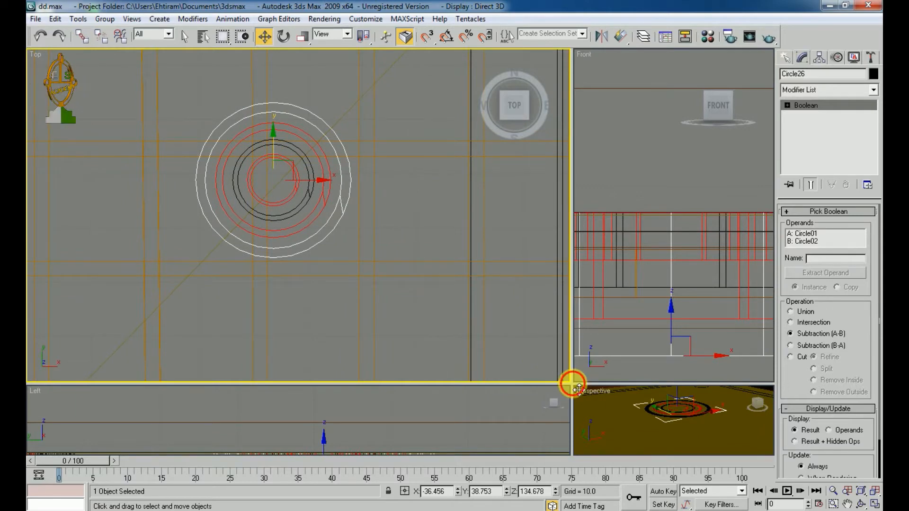
drag(572, 384, 138, 138)
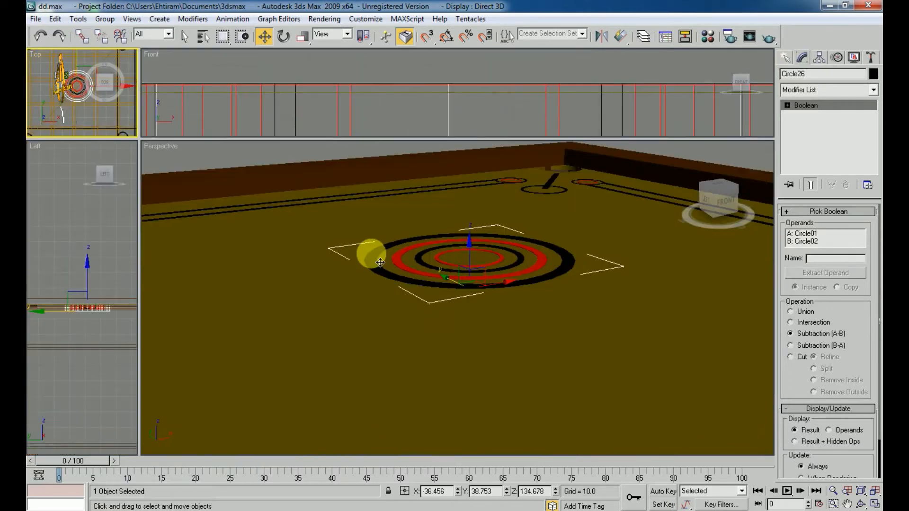
mouse_move(442, 287)
middle_down()
mouse_move(444, 255)
mouse_move(460, 313)
mouse_move(452, 282)
middle_up()
scroll(445, 256, down, 5)
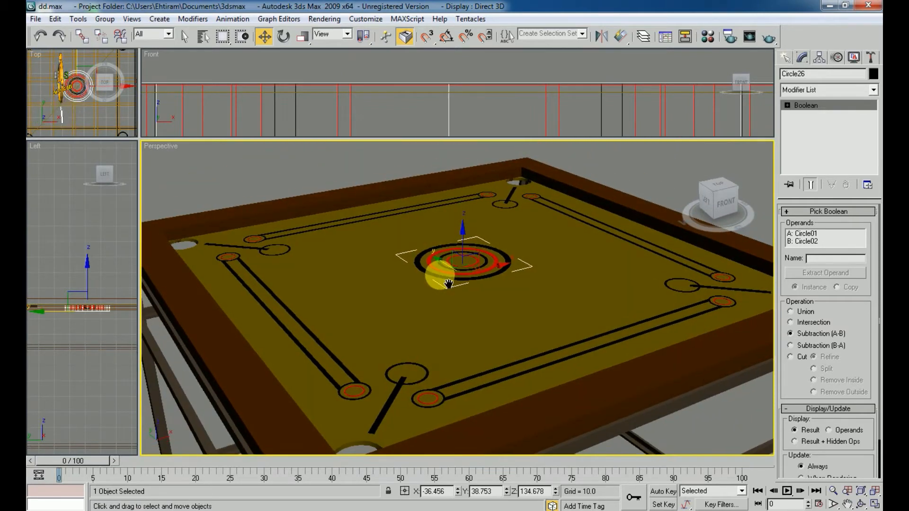
Make a single copy of the black outermost centre ring, raised straight up above the board to a Z position of about 161.94.
scroll(441, 275, down, 3)
scroll(443, 277, up, 3)
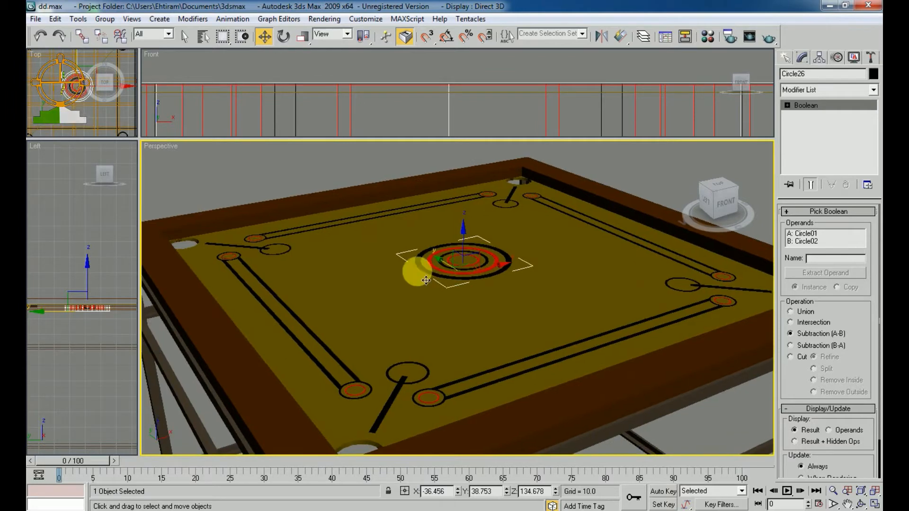
scroll(264, 101, down, 2)
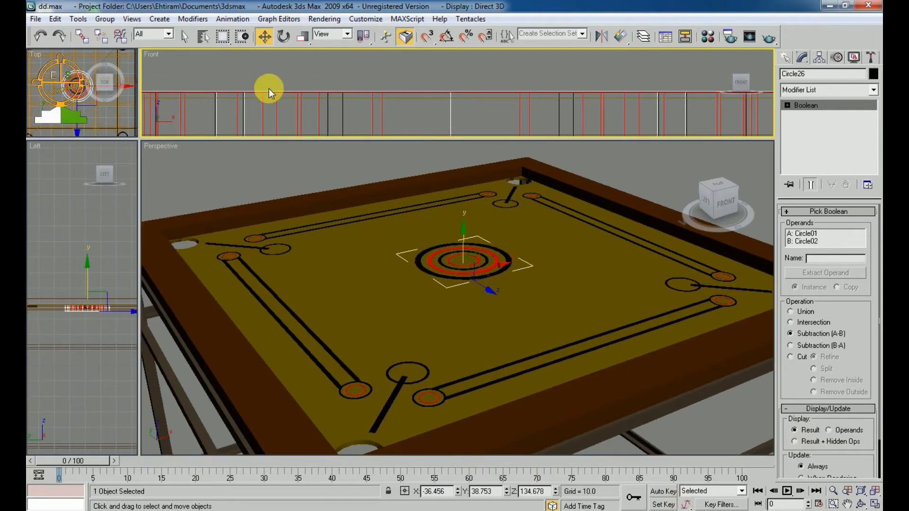
scroll(409, 112, down, 2)
middle_drag(409, 113, 428, 89)
click(429, 73)
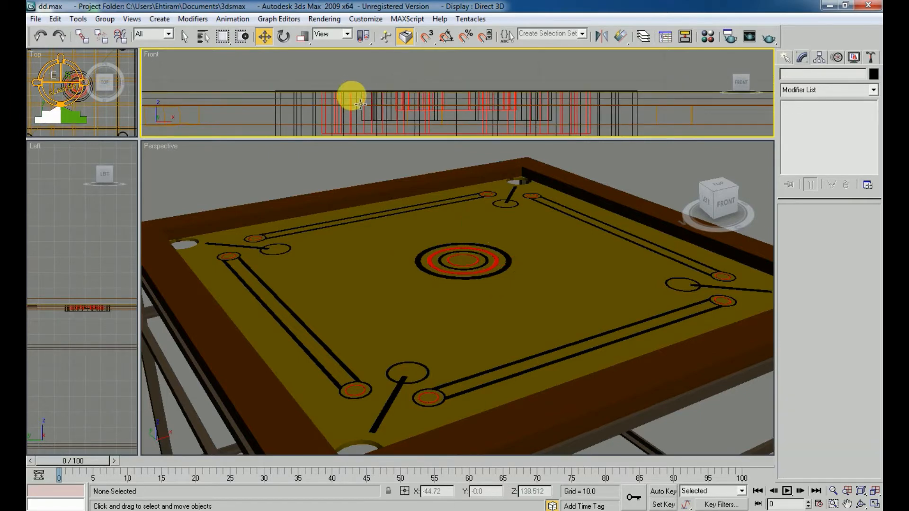
scroll(351, 94, down, 2)
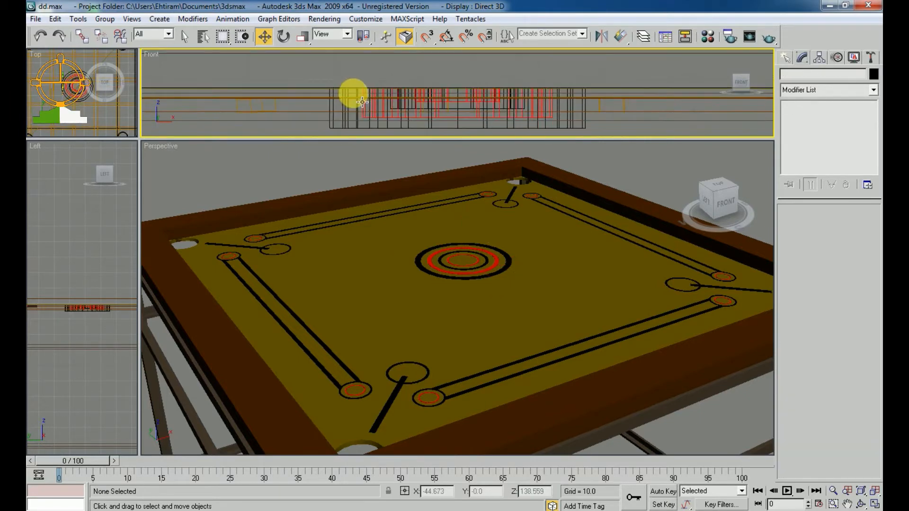
click(331, 112)
scroll(451, 106, down, 3)
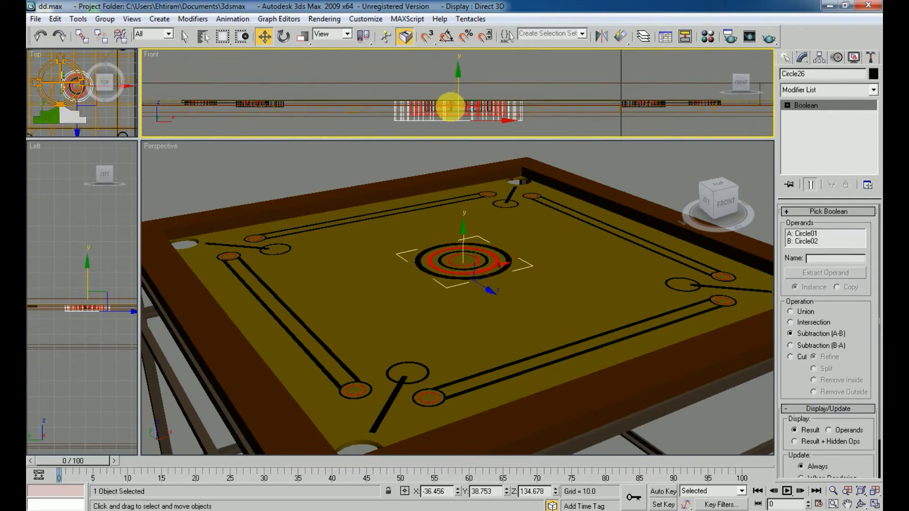
middle_drag(459, 71, 466, 100)
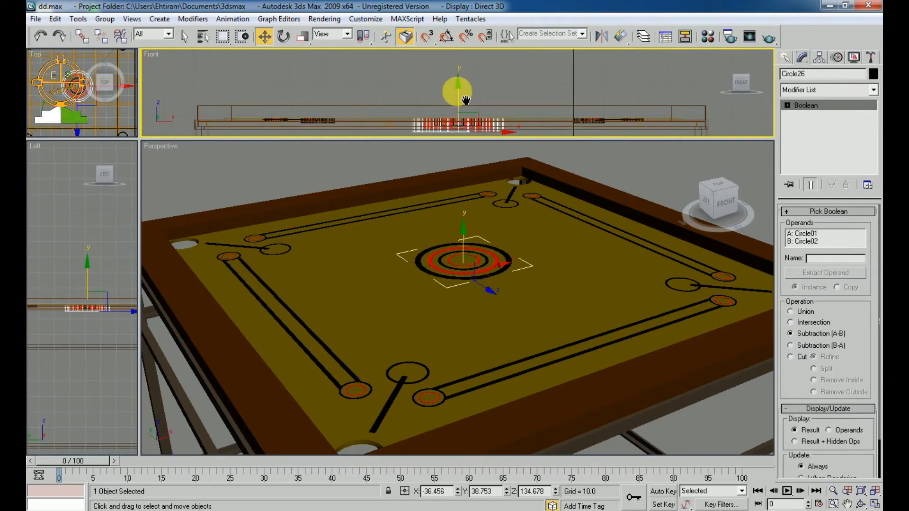
mouse_move(466, 100)
shift+mouse_down()
mouse_move(456, 91)
mouse_move(462, 10)
shift+mouse_up()
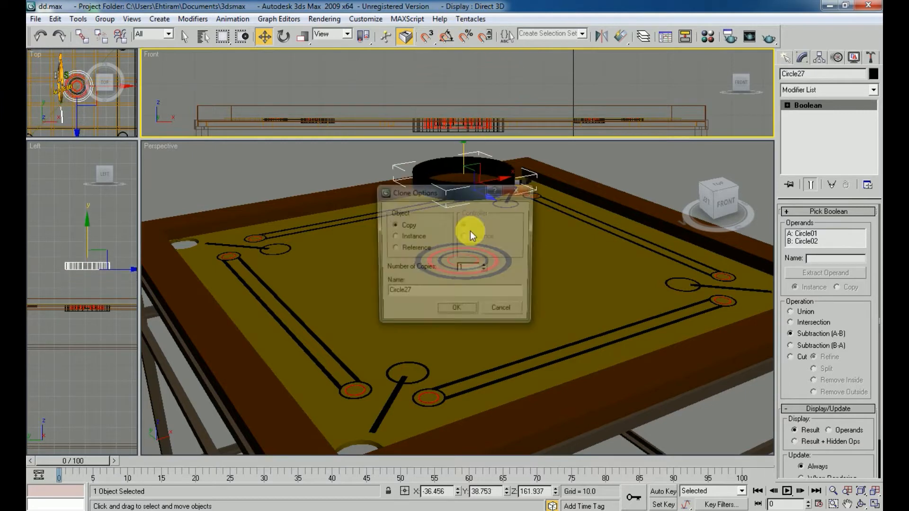
click(455, 307)
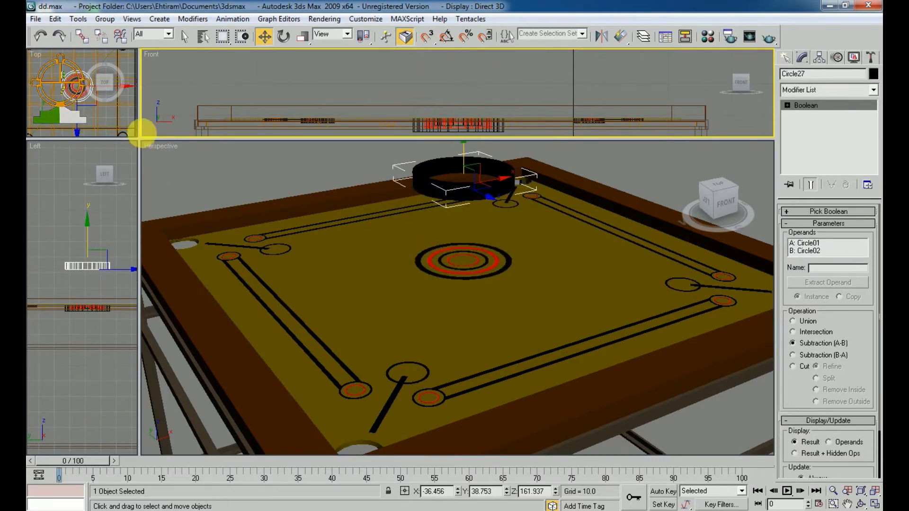
Enlarge the front view and flatten the raised ring copy by scaling only its height to about 102.75%.
drag(140, 136, 47, 444)
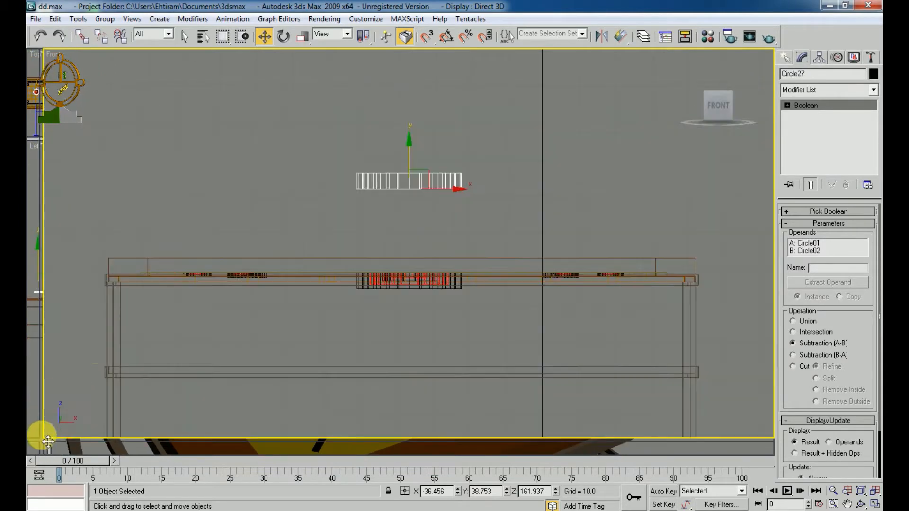
scroll(420, 237, up, 2)
middle_drag(420, 237, 441, 214)
scroll(432, 182, down, 2)
key(r)
middle_drag(433, 183, 379, 227)
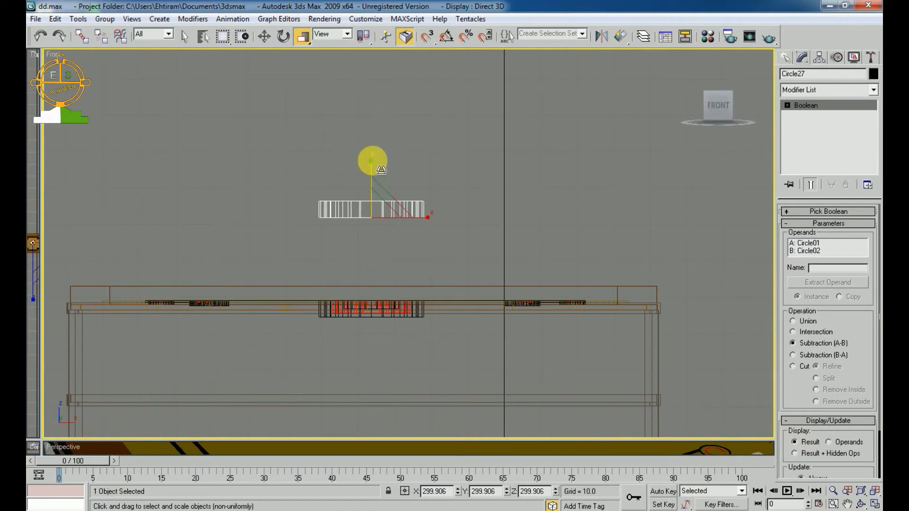
drag(371, 158, 380, 175)
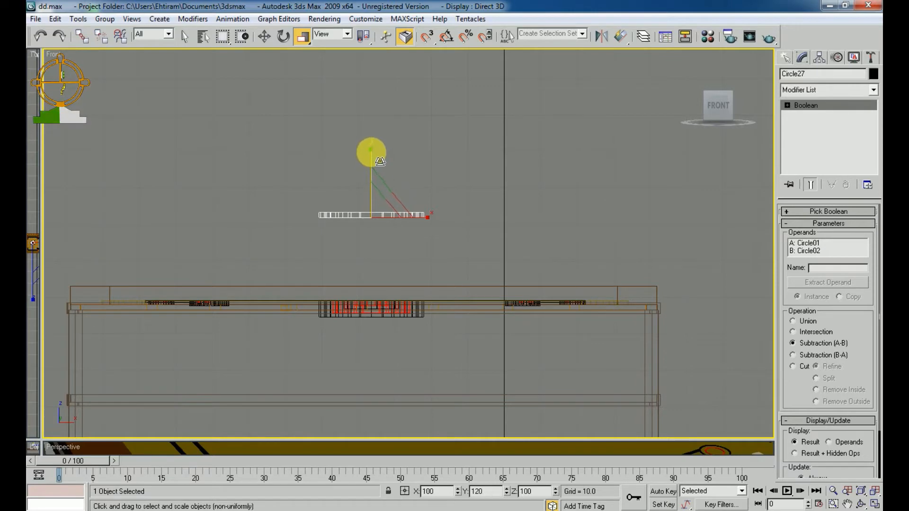
Enlarge the top view and move the raised ring copy along X away from the centre rings, to about X -4.61.
scroll(432, 205, up, 2)
middle_drag(432, 205, 443, 191)
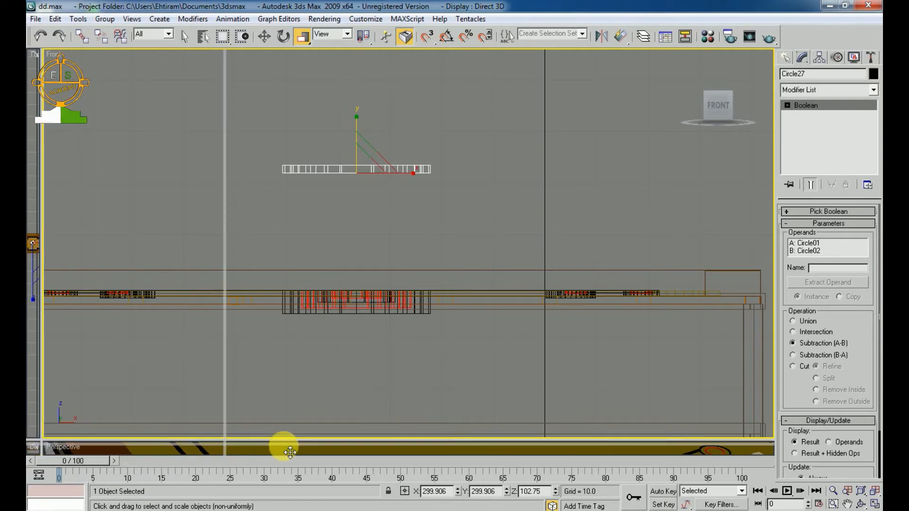
key(alt+w)
scroll(312, 256, down, 3)
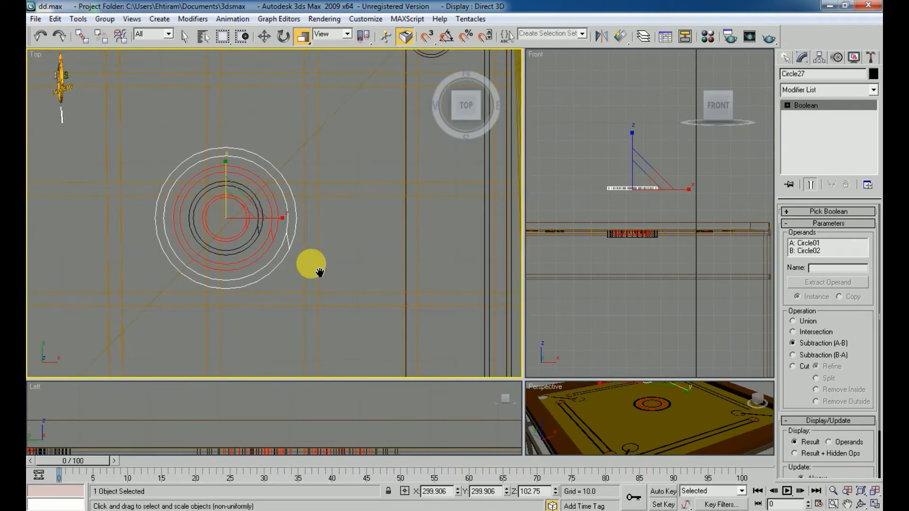
key(e)
key(w)
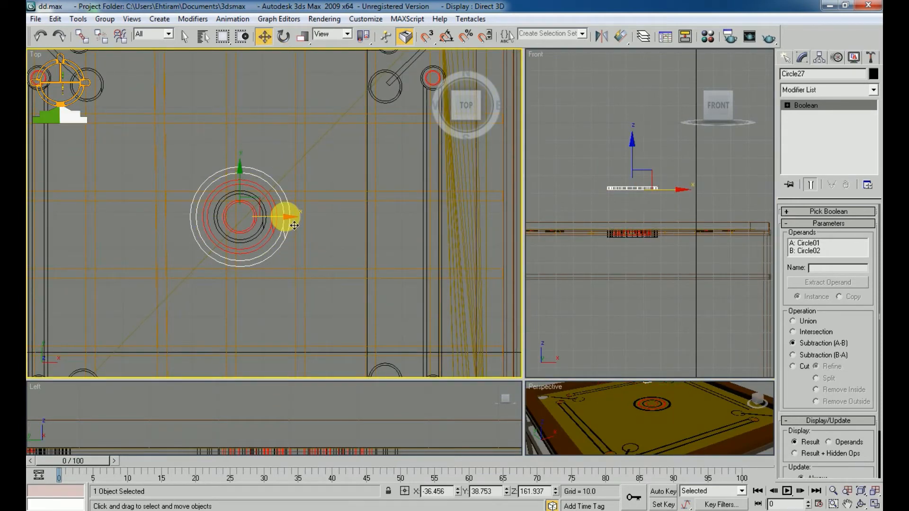
drag(294, 225, 386, 238)
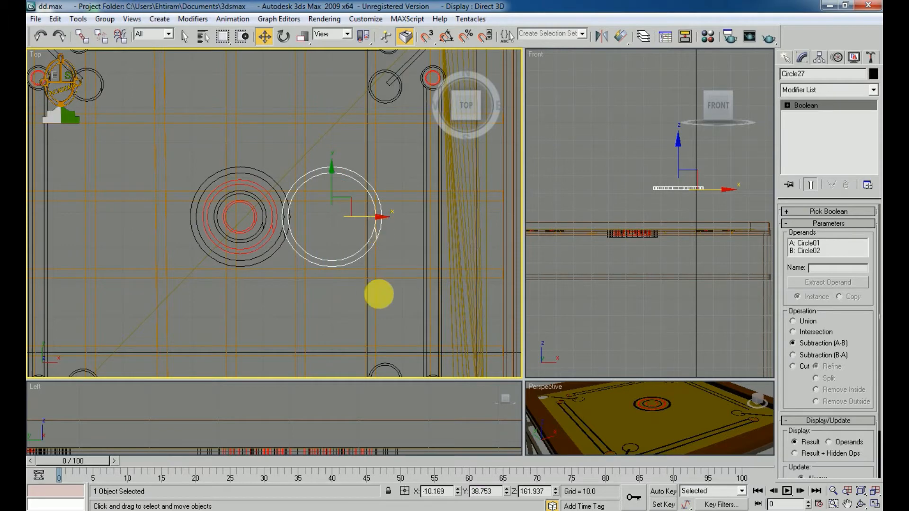
middle_drag(378, 294, 294, 291)
scroll(286, 242, up, 2)
middle_drag(286, 240, 303, 275)
drag(300, 249, 325, 254)
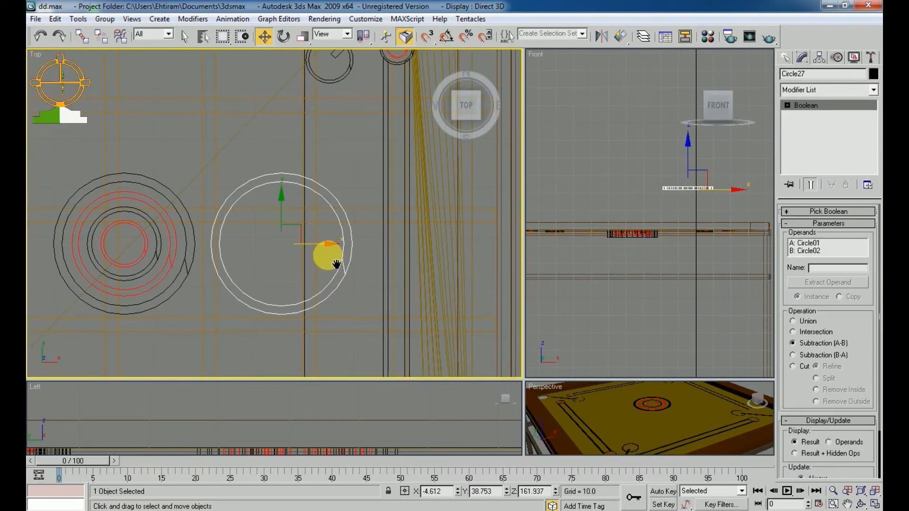
Set the raised ring's object colour to an orange-brown from the AutoCAD ACI palette.
key(r)
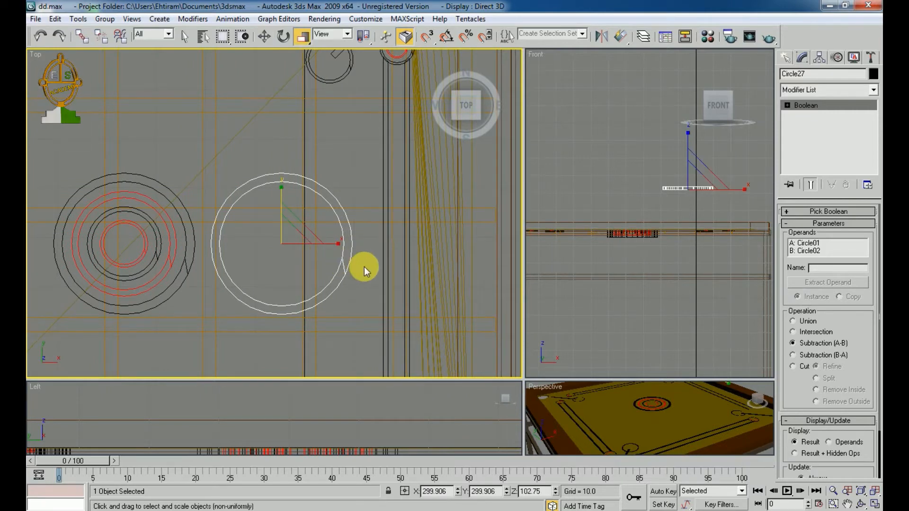
click(345, 257)
click(359, 264)
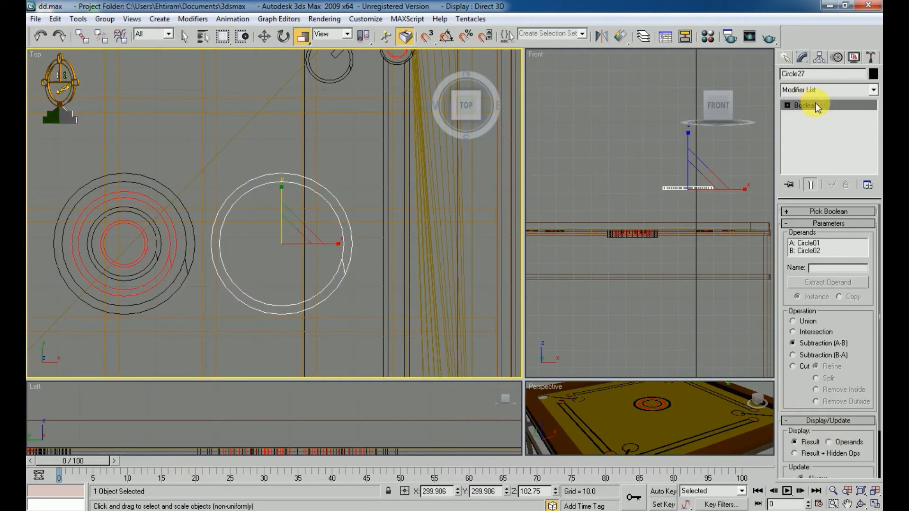
click(871, 75)
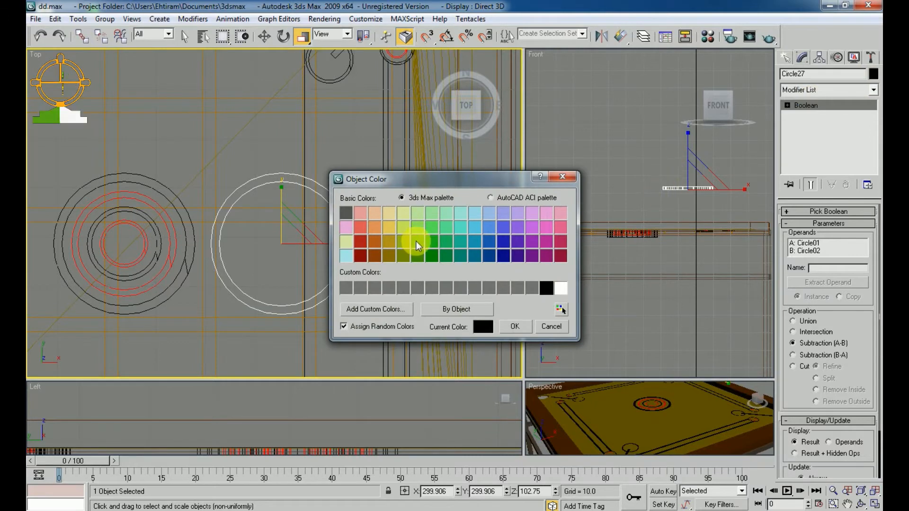
click(490, 197)
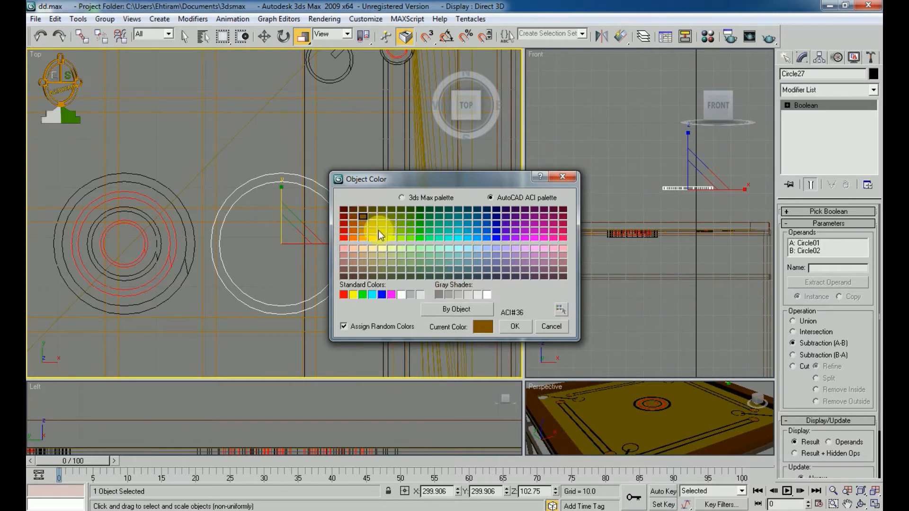
click(515, 326)
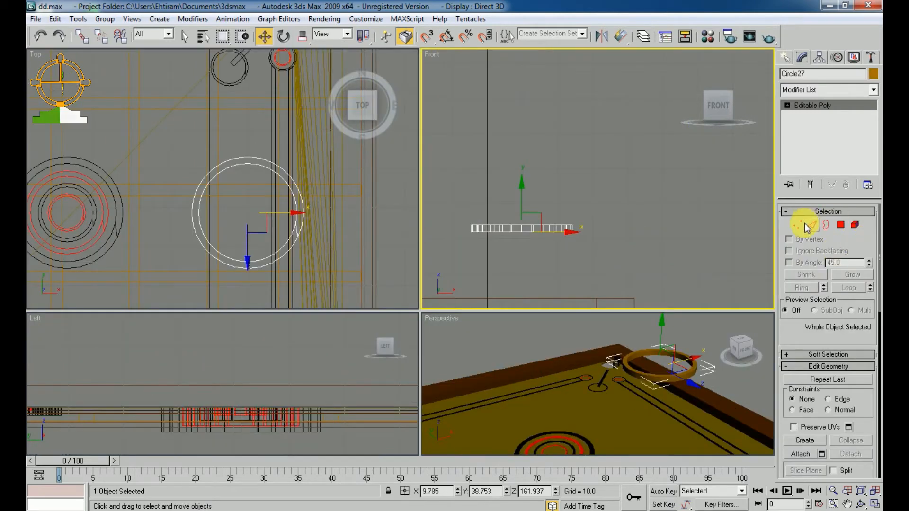
Make a single copy of the orange-brown ring almost exactly in place, at about X 9.8.
click(793, 227)
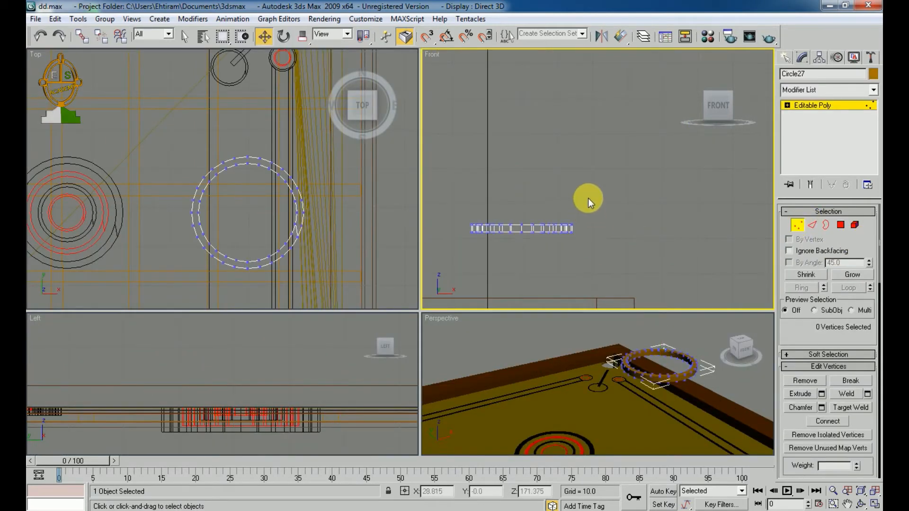
click(800, 227)
scroll(584, 245, up, 1)
middle_drag(567, 259, 603, 250)
scroll(612, 256, up, 1)
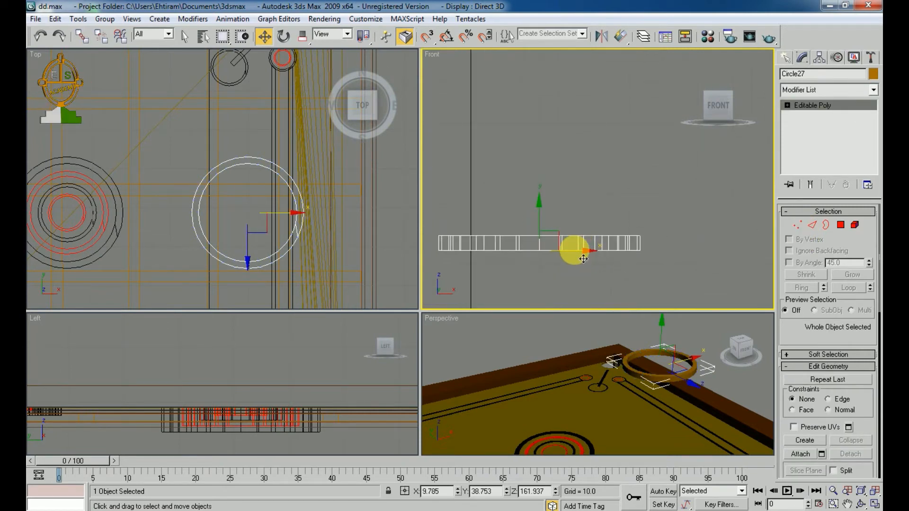
mouse_move(584, 259)
shift+mouse_down()
mouse_move(592, 259)
mouse_move(584, 259)
shift+mouse_up()
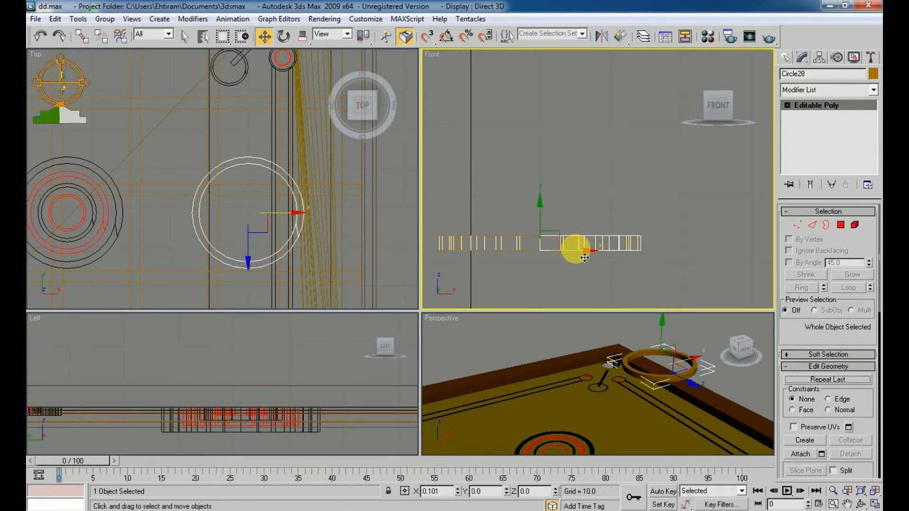
shift+drag(584, 258, 689, 291)
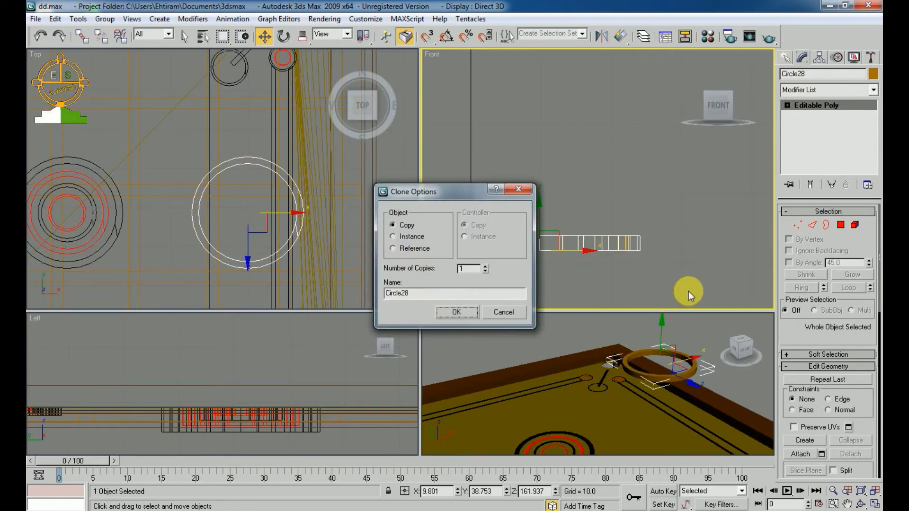
click(457, 312)
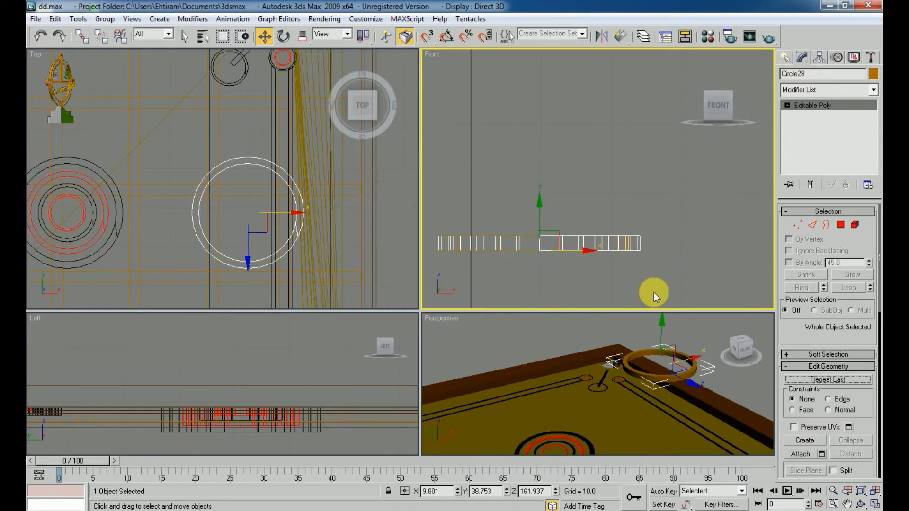
Thin the copied ring by lowering its upper vertices to about Z 163.49 and raising its lower vertices to about Z 162.64.
double_click(799, 226)
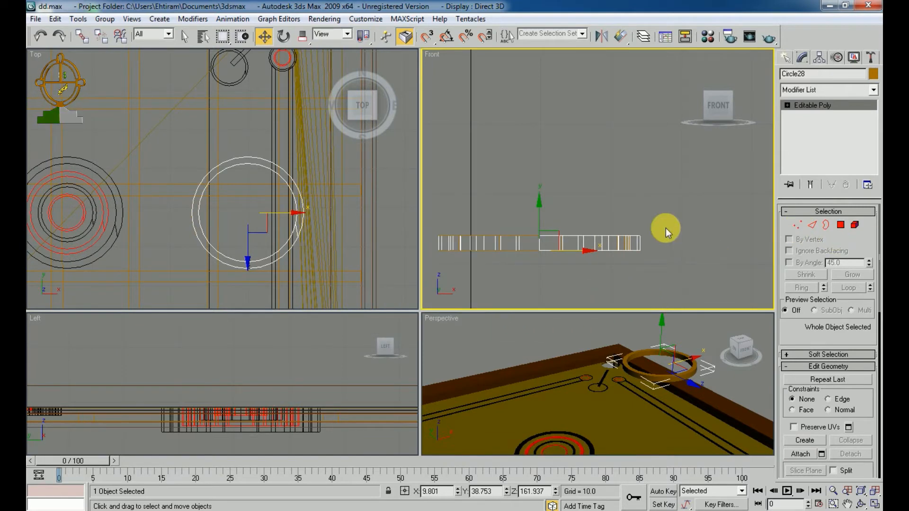
click(798, 225)
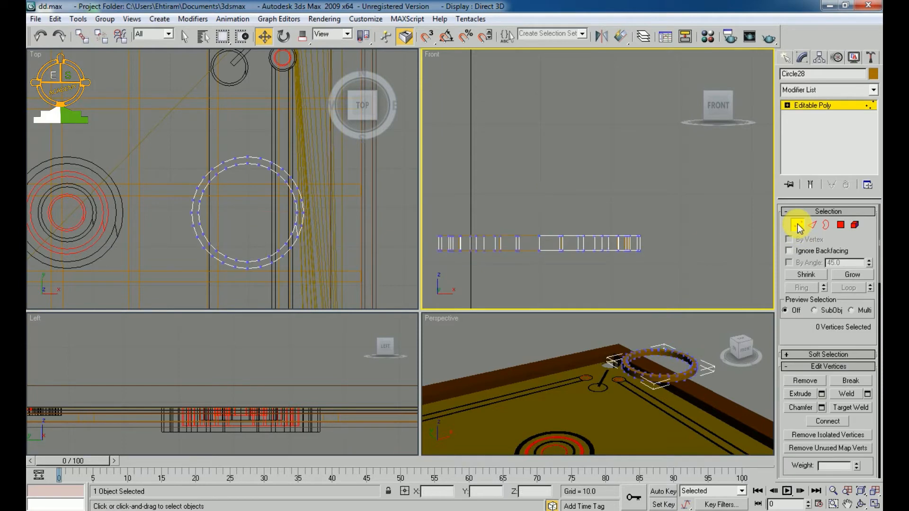
drag(657, 215, 433, 240)
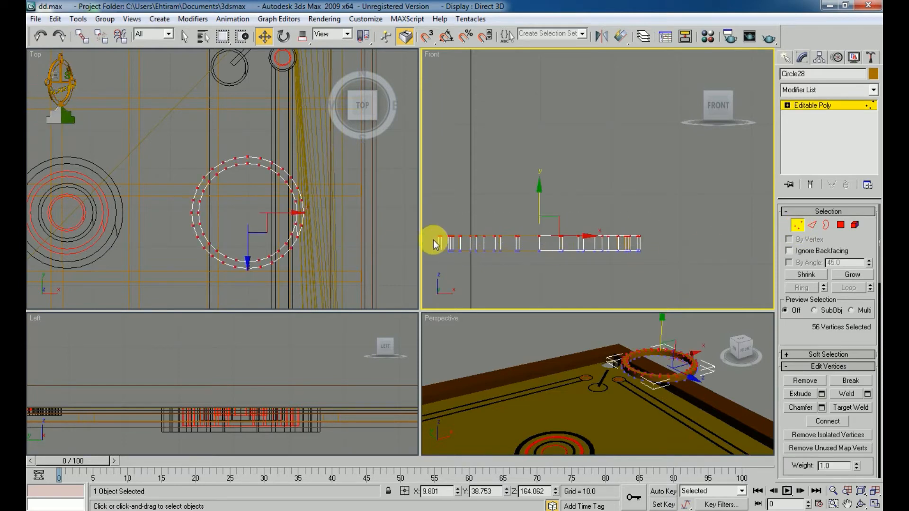
drag(548, 205, 549, 209)
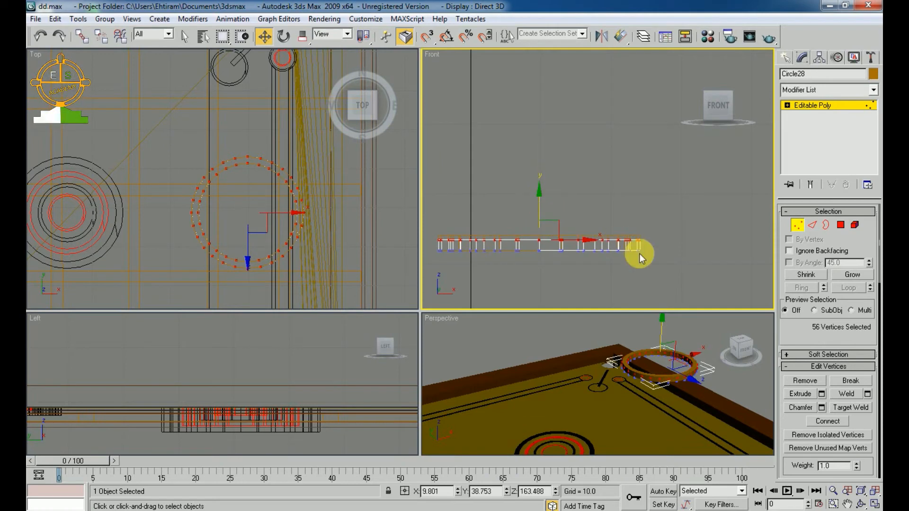
drag(649, 247, 436, 263)
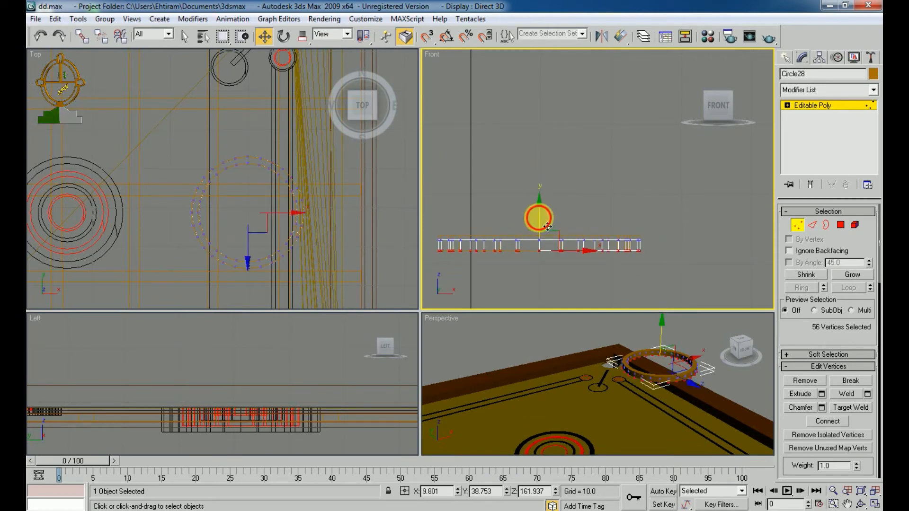
drag(547, 226, 547, 221)
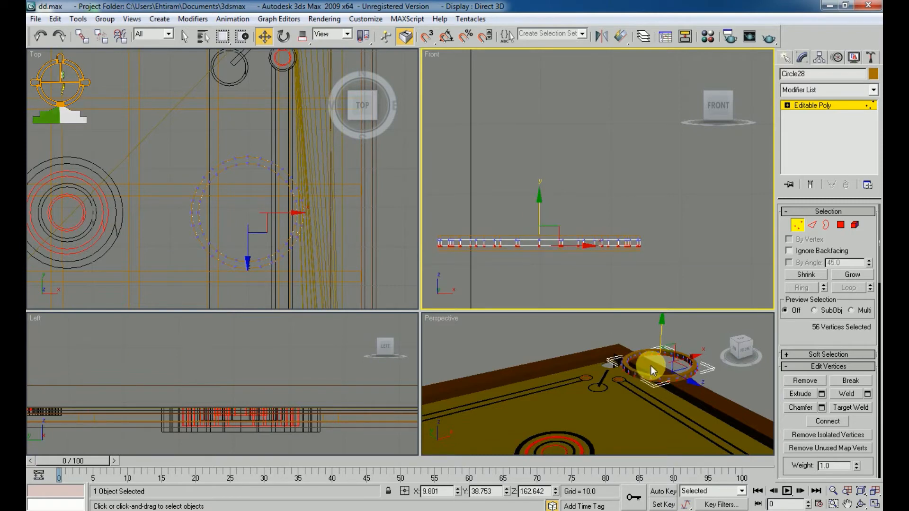
Select all 112 vertices of the thinned ring copy and scale them down towards its centre to make a smaller inner ring.
middle_drag(652, 365, 636, 373)
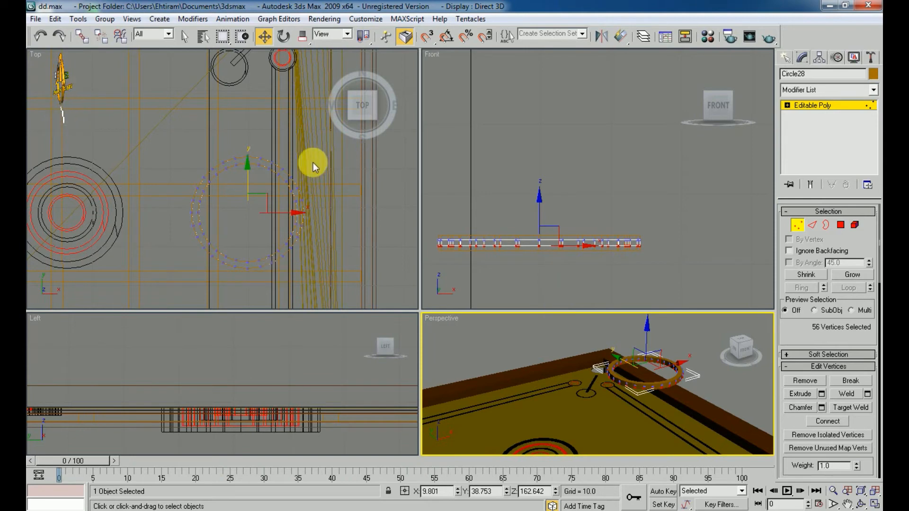
drag(339, 156, 162, 287)
middle_drag(288, 185, 258, 181)
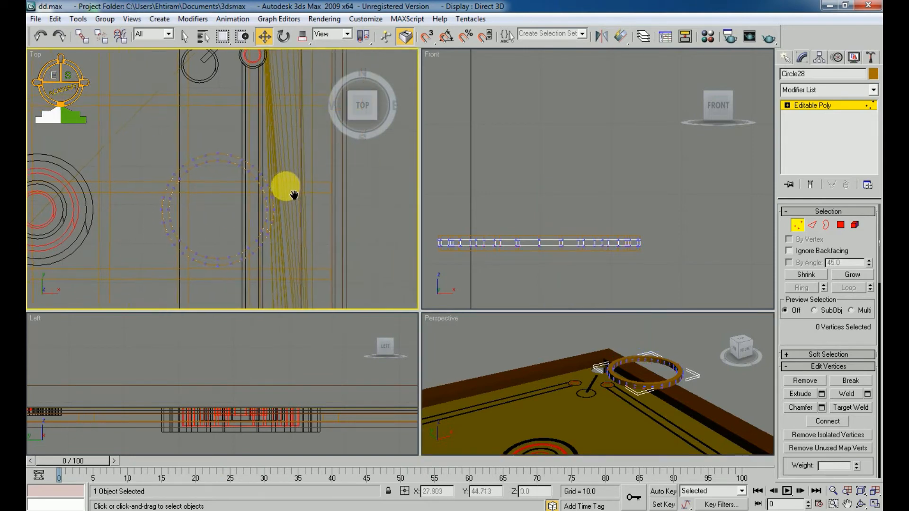
drag(133, 131, 306, 286)
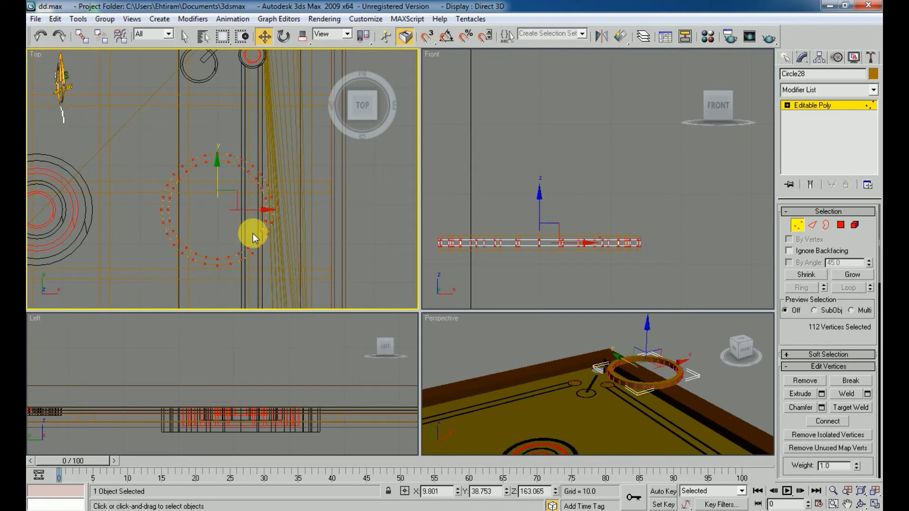
key(r)
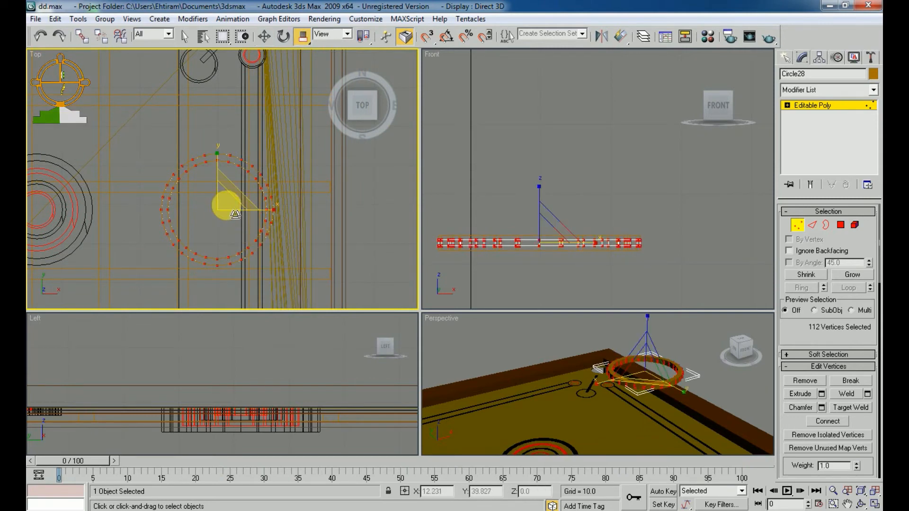
drag(236, 211, 240, 241)
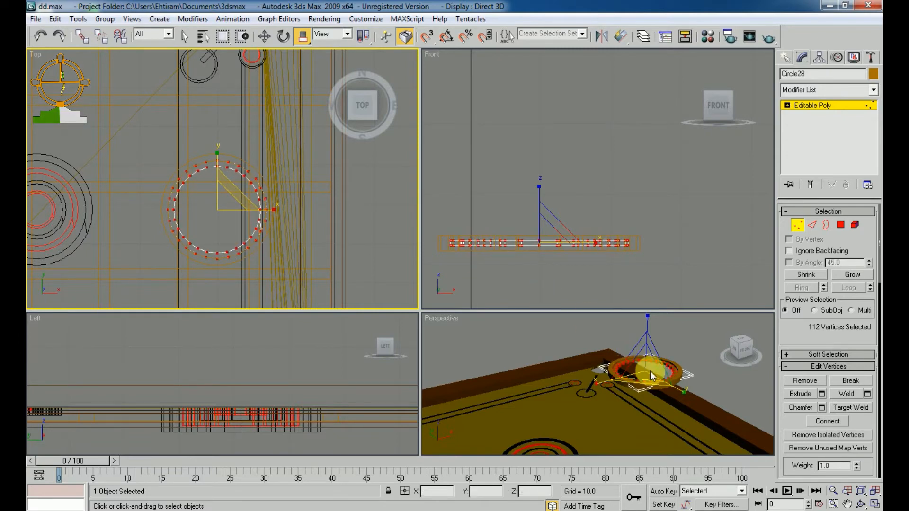
scroll(650, 371, up, 5)
middle_drag(640, 369, 609, 355)
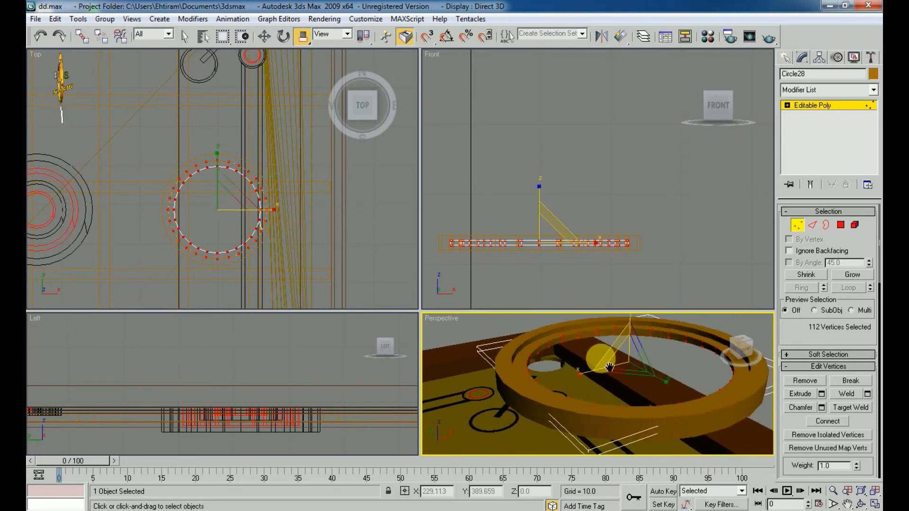
click(684, 268)
click(797, 225)
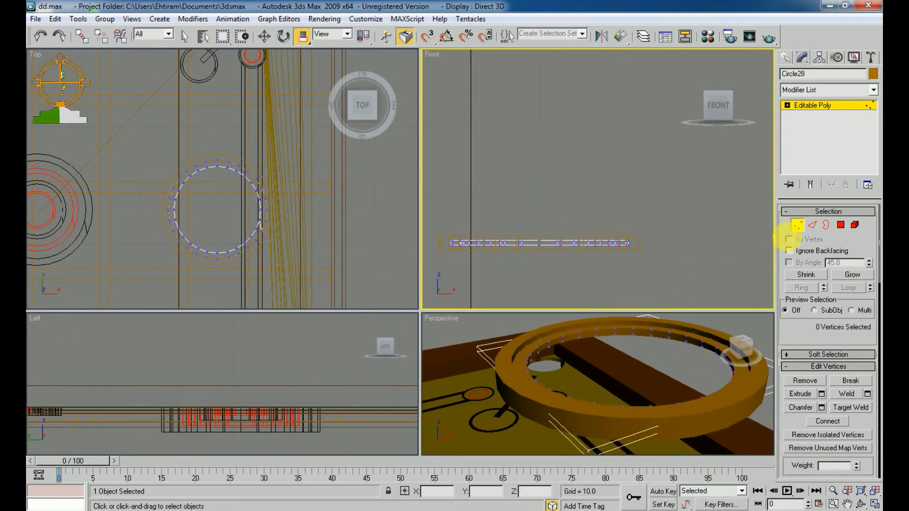
Make a single copy of the full-height outer orange-brown ring almost exactly in place, at about X 9.79.
key(w)
click(613, 261)
shift+drag(622, 268, 625, 262)
click(457, 309)
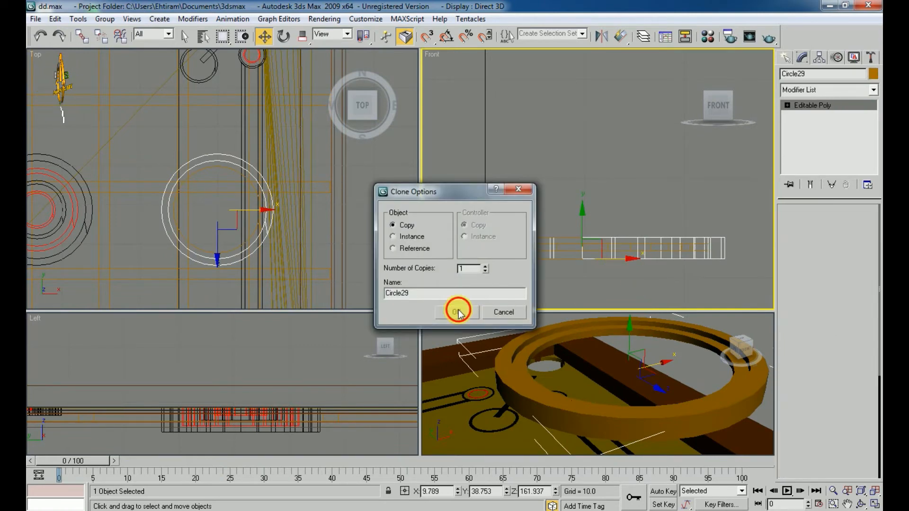
middle_drag(587, 277, 587, 271)
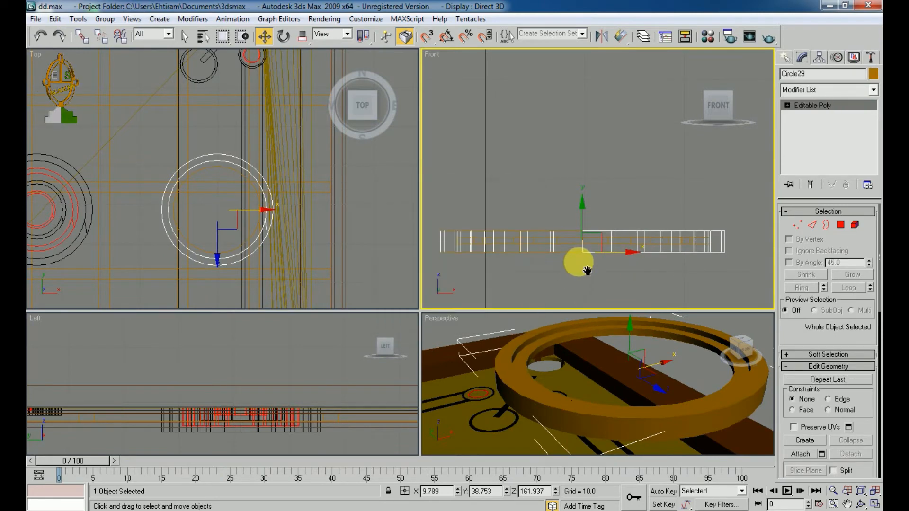
Scale all vertices of the new ring copy down slightly so it sits between the outer and inner rings.
click(800, 226)
middle_drag(678, 271, 660, 262)
middle_drag(698, 235, 704, 251)
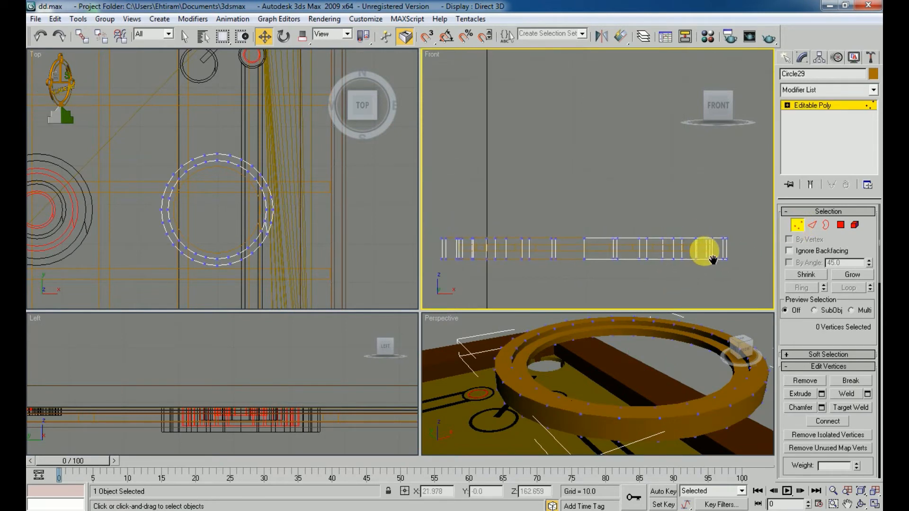
middle_drag(583, 234, 603, 243)
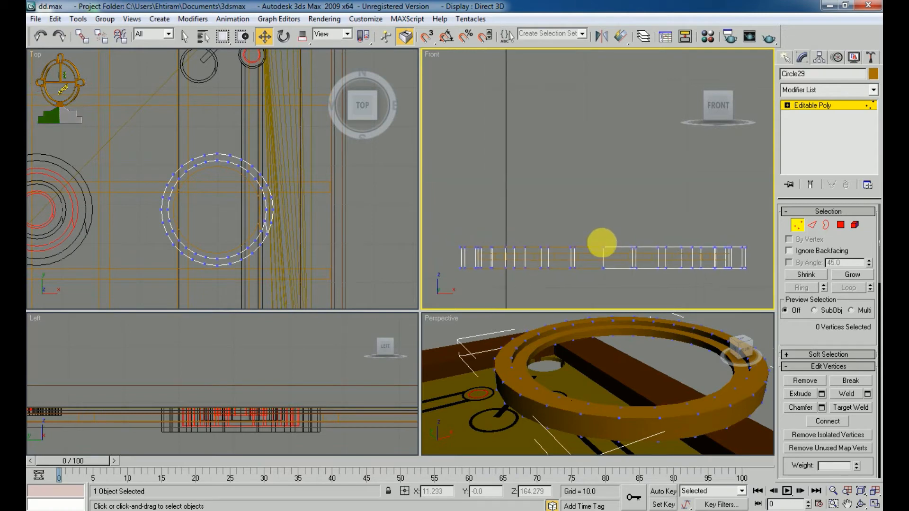
middle_drag(222, 217, 222, 211)
key(r)
key(ctrl+a)
drag(225, 197, 243, 245)
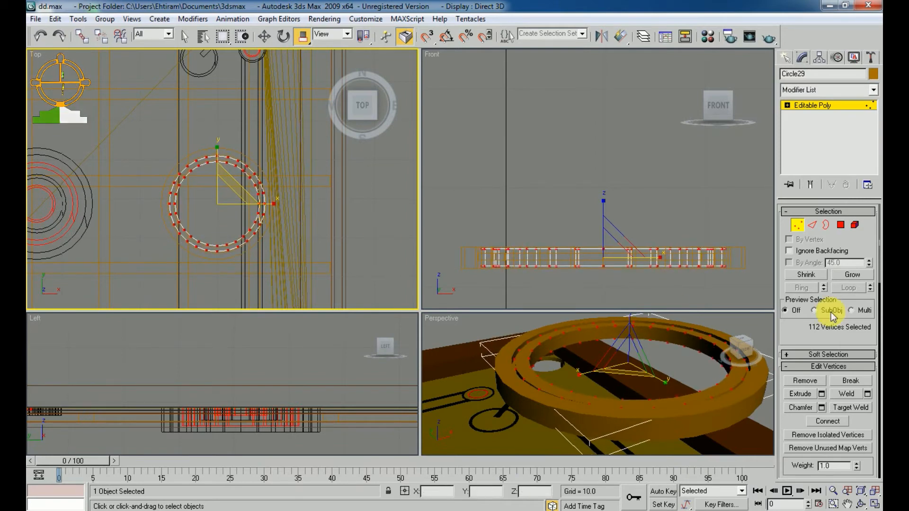
Raise the upper vertices of the middle ring to about Z 164.06.
click(746, 273)
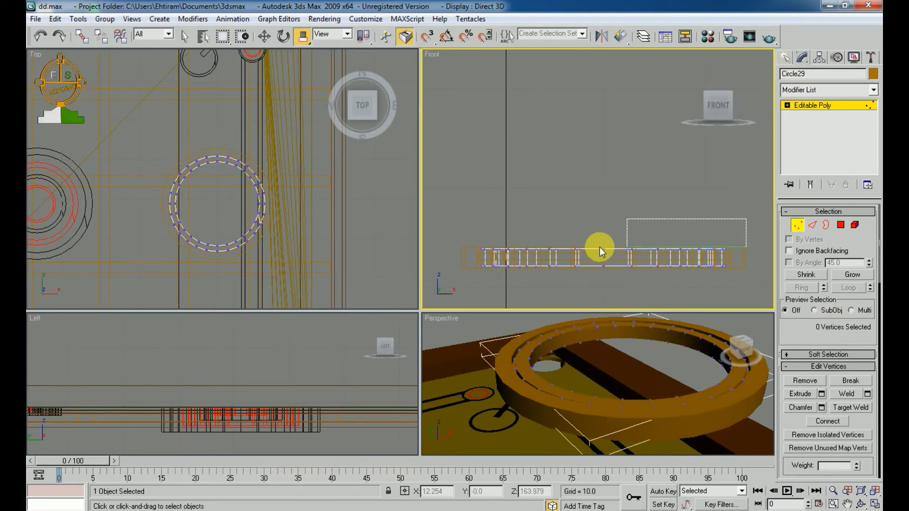
drag(599, 247, 466, 257)
key(w)
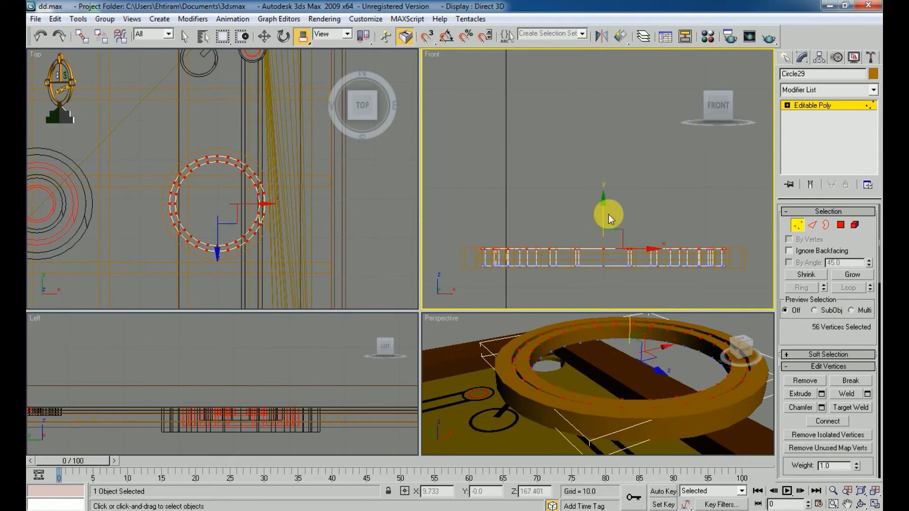
scroll(618, 203, up, 3)
middle_drag(665, 216, 667, 207)
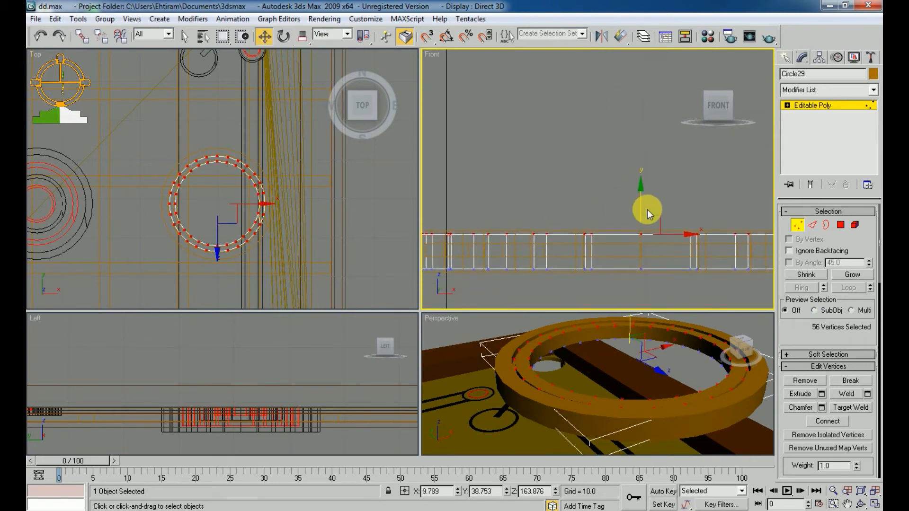
drag(640, 208, 642, 205)
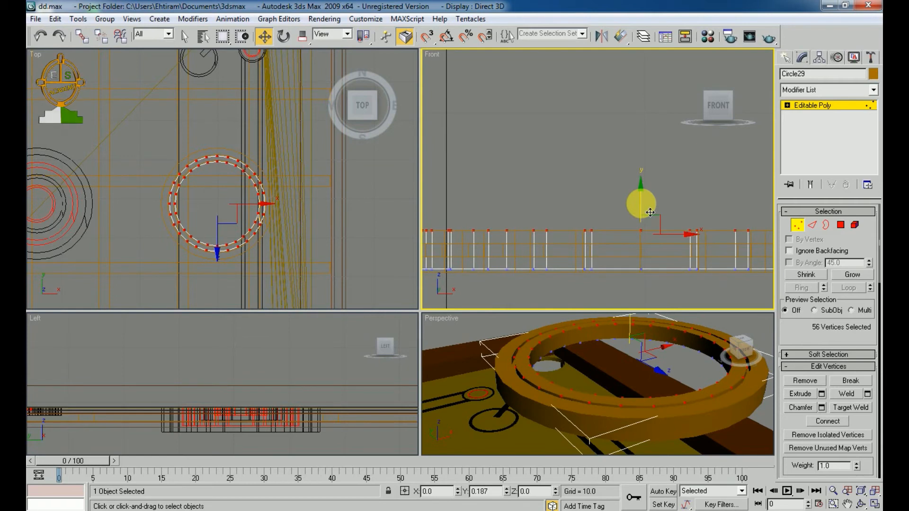
middle_drag(639, 286, 629, 258)
scroll(628, 264, down, 2)
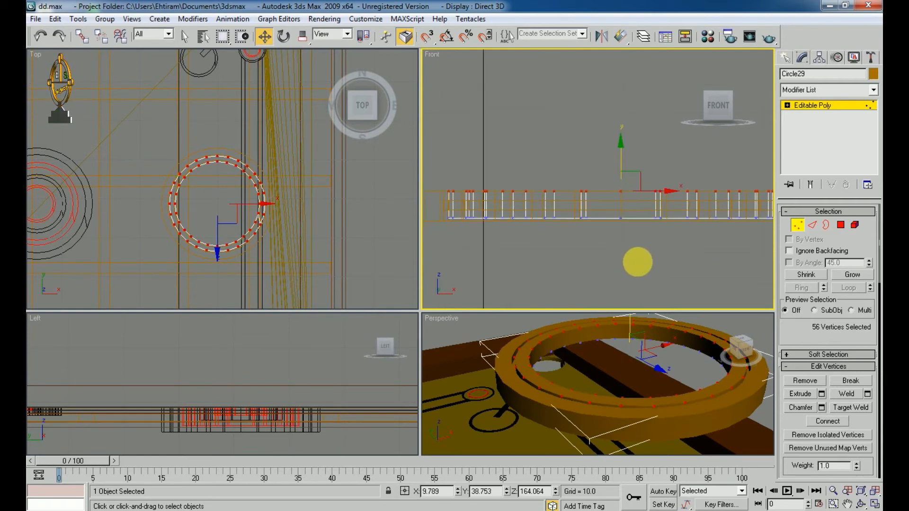
Lower the bottom vertices of the middle ring to about Z 161.95 and finish vertex editing.
scroll(637, 260, down, 2)
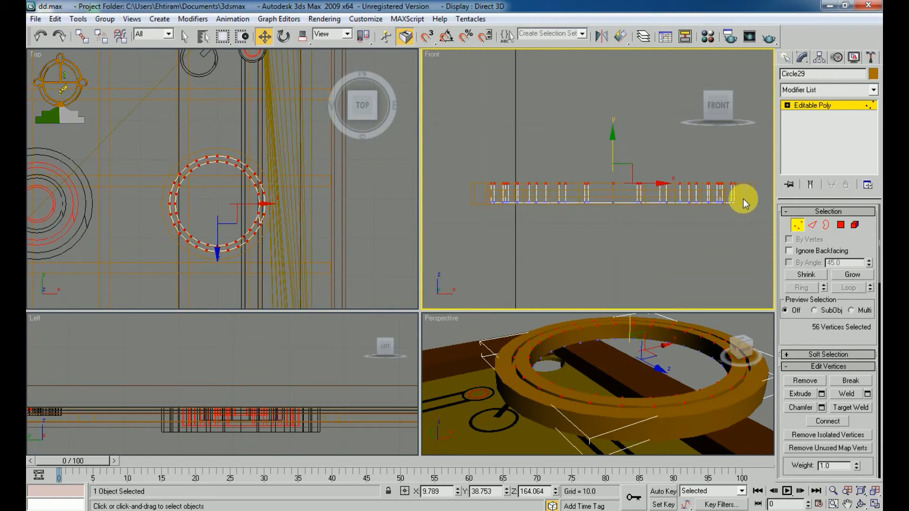
drag(744, 196, 481, 257)
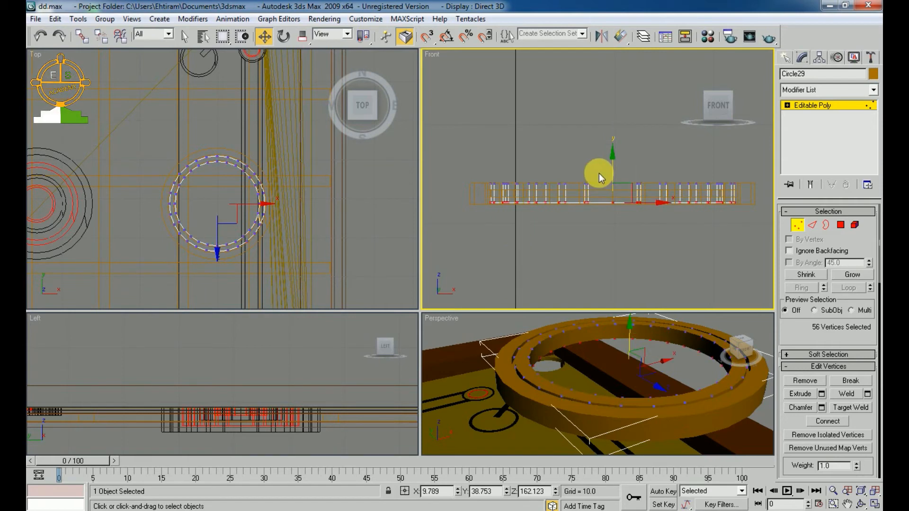
mouse_move(611, 159)
mouse_down()
mouse_move(621, 175)
mouse_move(612, 167)
mouse_up()
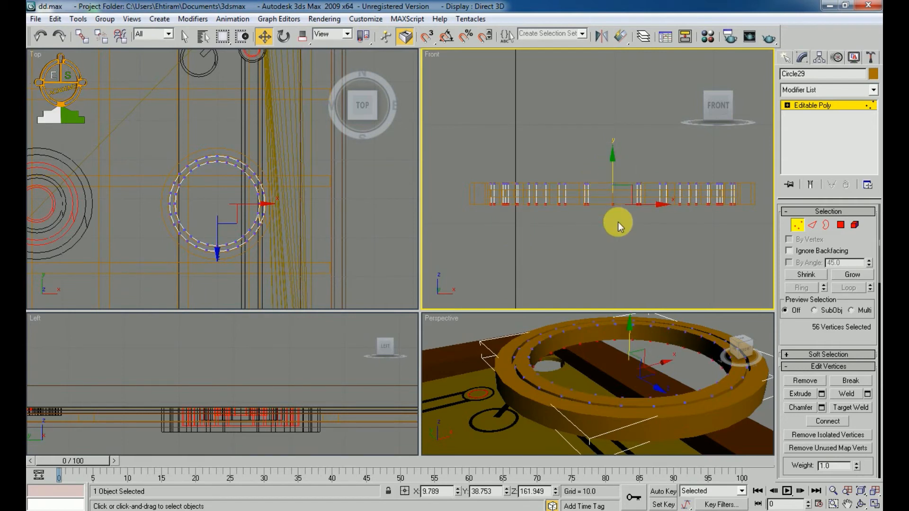
click(799, 227)
Enlarge the perspective view and group the three concentric orange-brown rings into one group.
scroll(578, 259, down, 5)
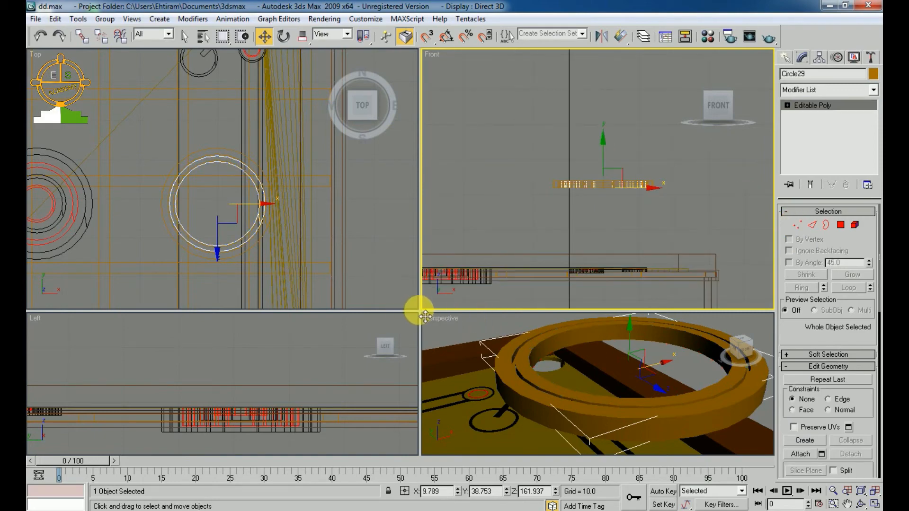
drag(426, 316, 164, 157)
scroll(439, 315, down, 8)
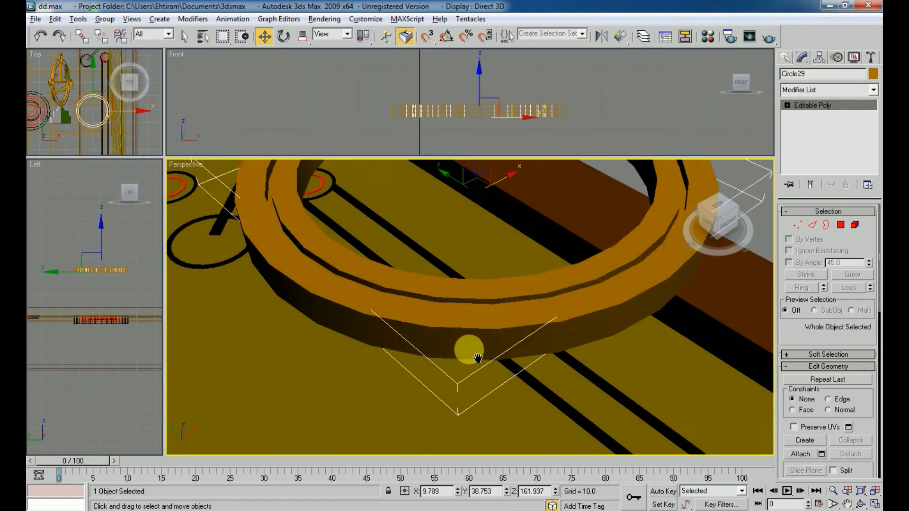
middle_drag(455, 313, 491, 337)
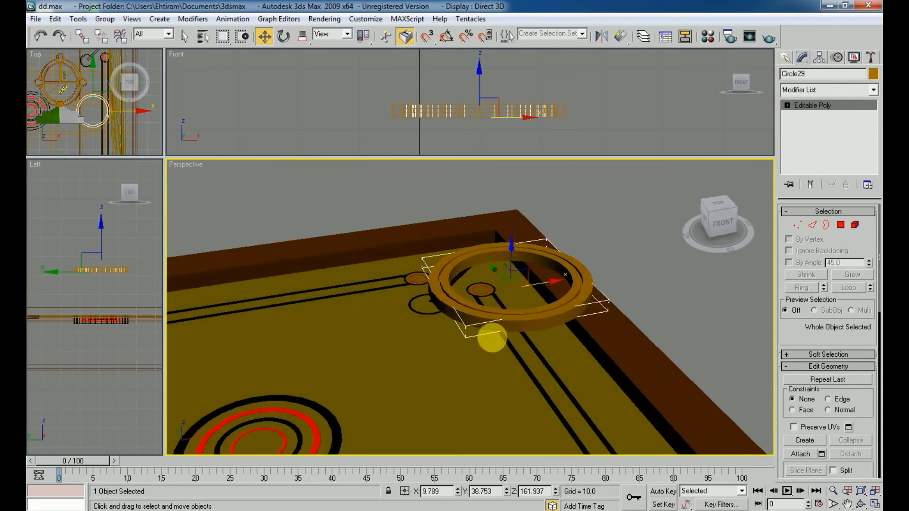
drag(591, 74, 523, 144)
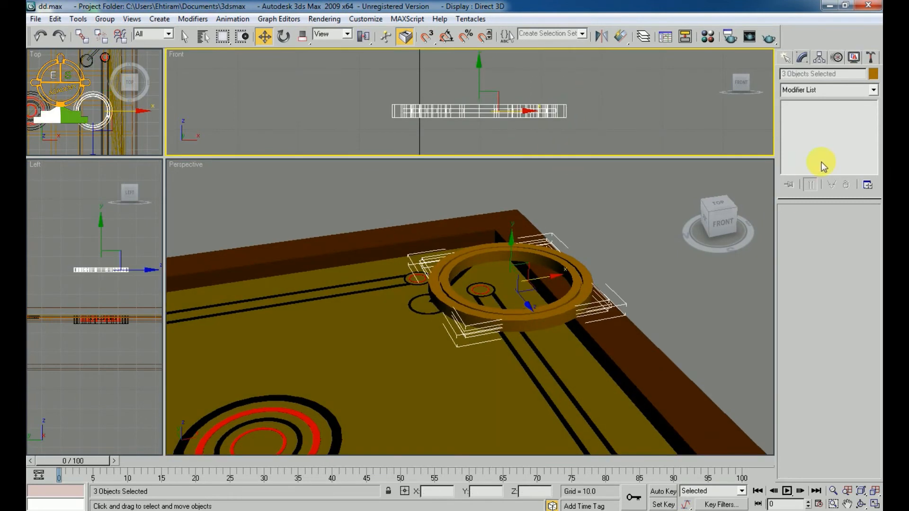
click(100, 19)
click(119, 31)
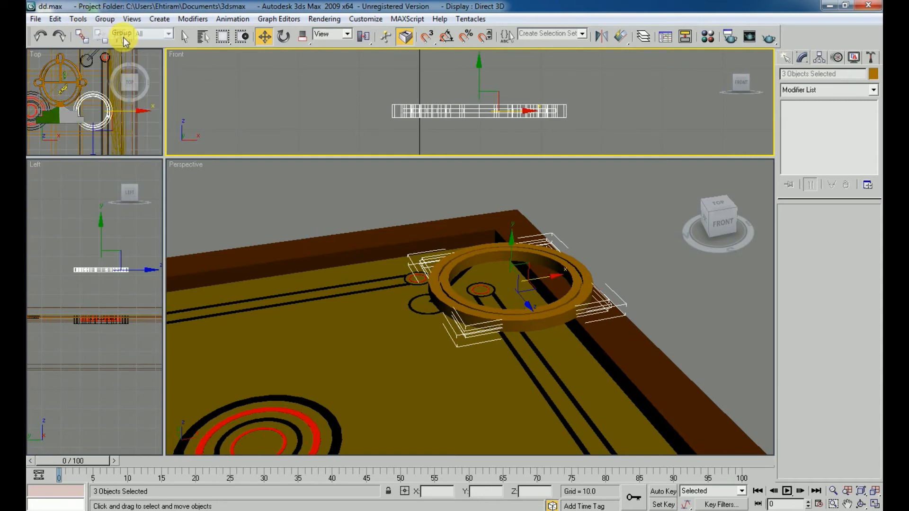
click(450, 279)
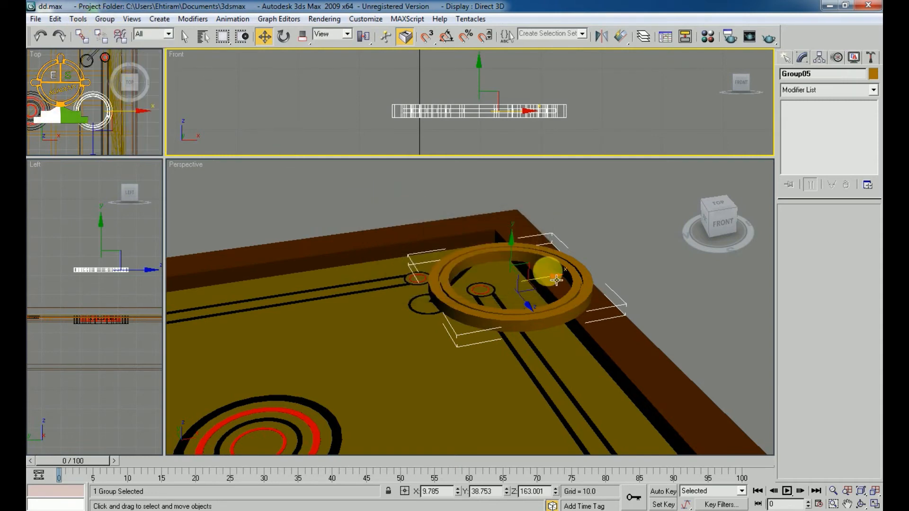
Assign the second sample material to the ring group, with a bright cyan ambient and diffuse colour and an opacity of 50.
middle_drag(663, 249, 653, 227)
key(m)
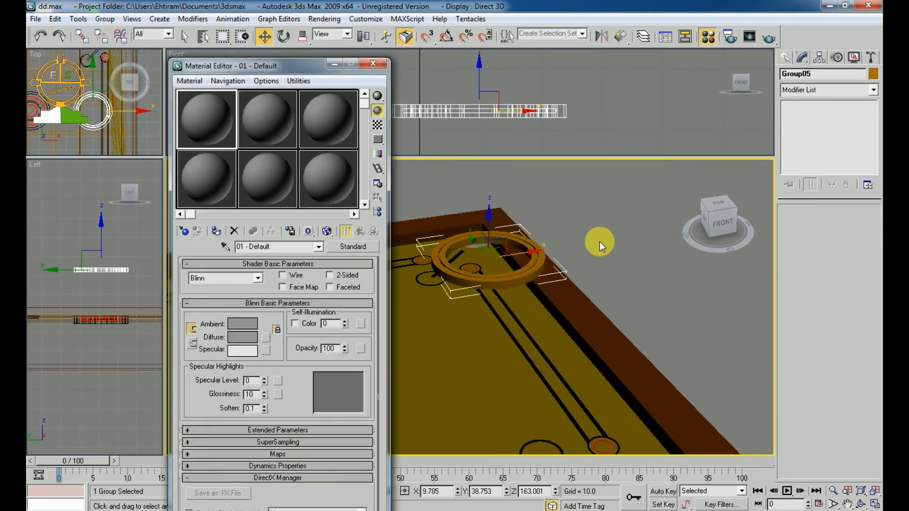
click(242, 325)
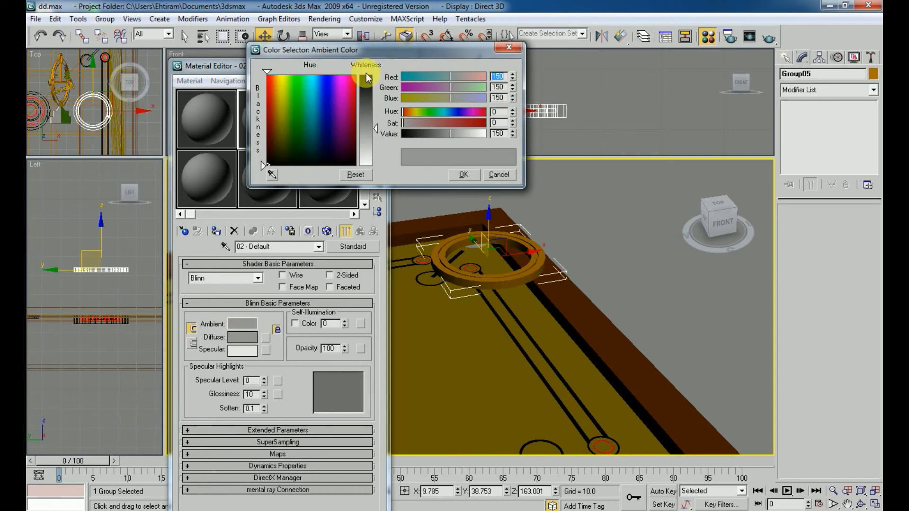
mouse_move(267, 165)
mouse_down()
mouse_move(291, 83)
mouse_move(313, 80)
mouse_up()
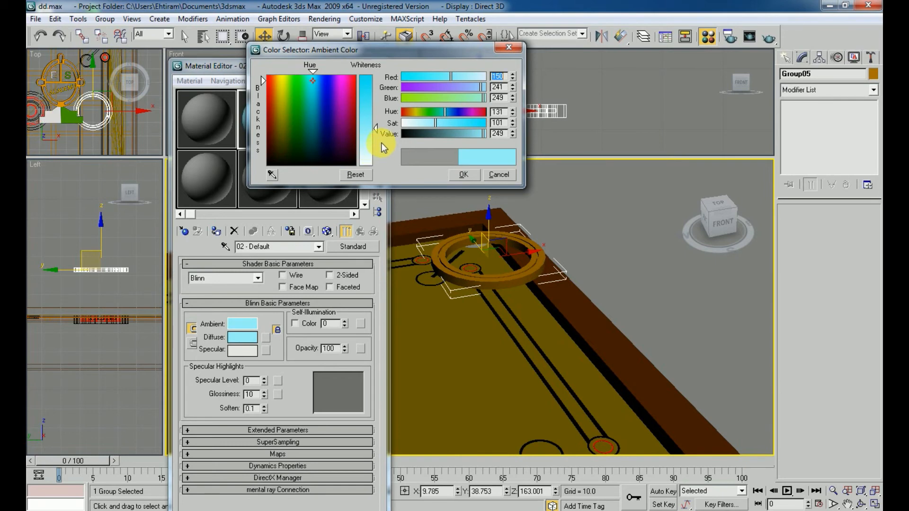
drag(436, 124, 465, 126)
click(464, 175)
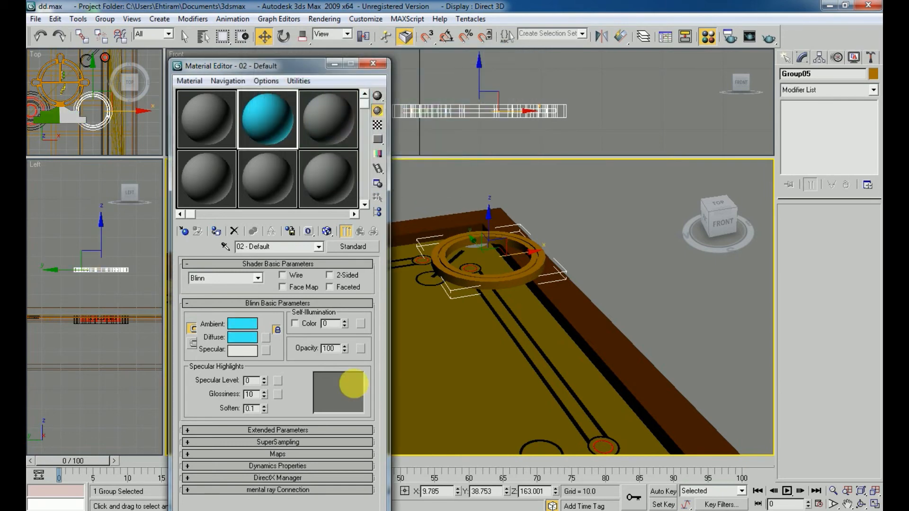
click(216, 231)
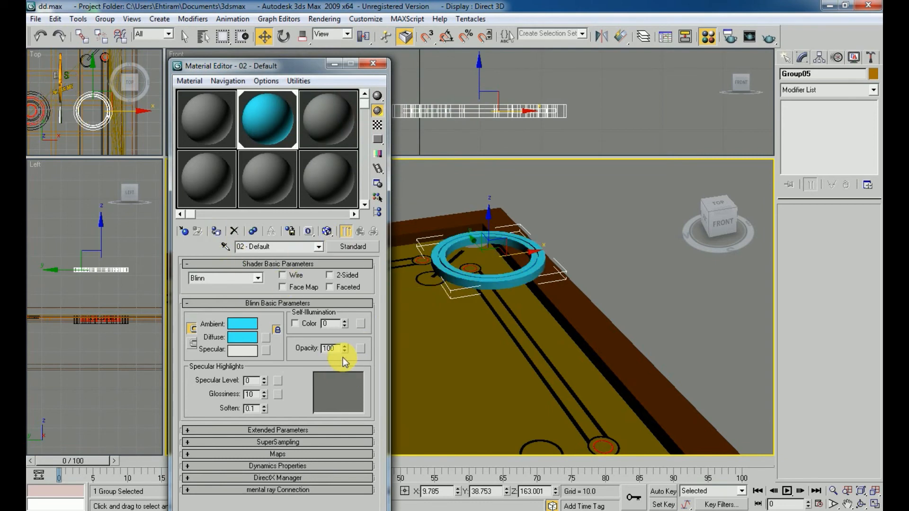
drag(345, 351, 347, 357)
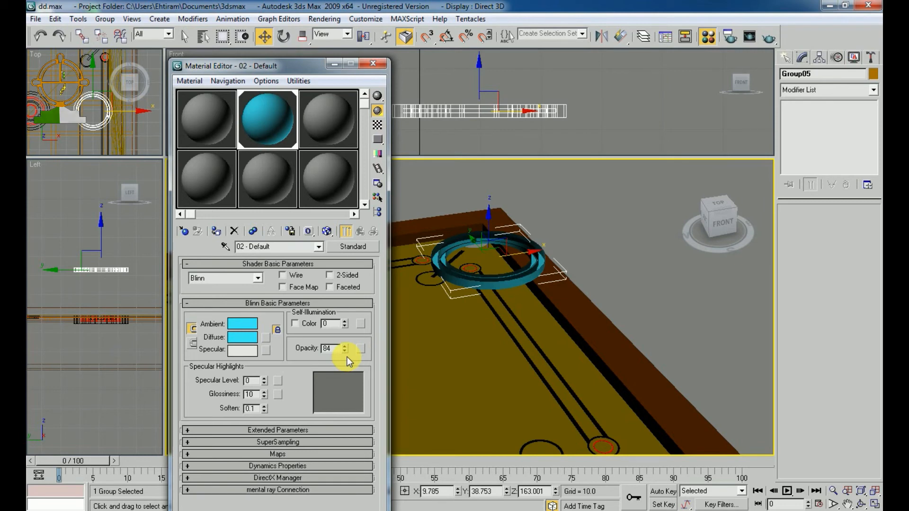
Lower the cyan ring group vertically onto the board, to about Z 140.66.
middle_drag(544, 307, 564, 359)
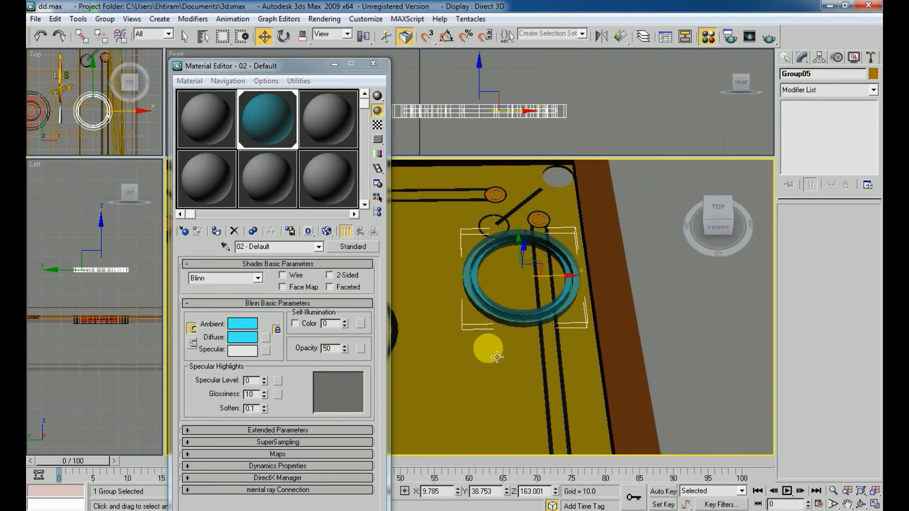
alt+middle_drag(491, 351, 518, 268)
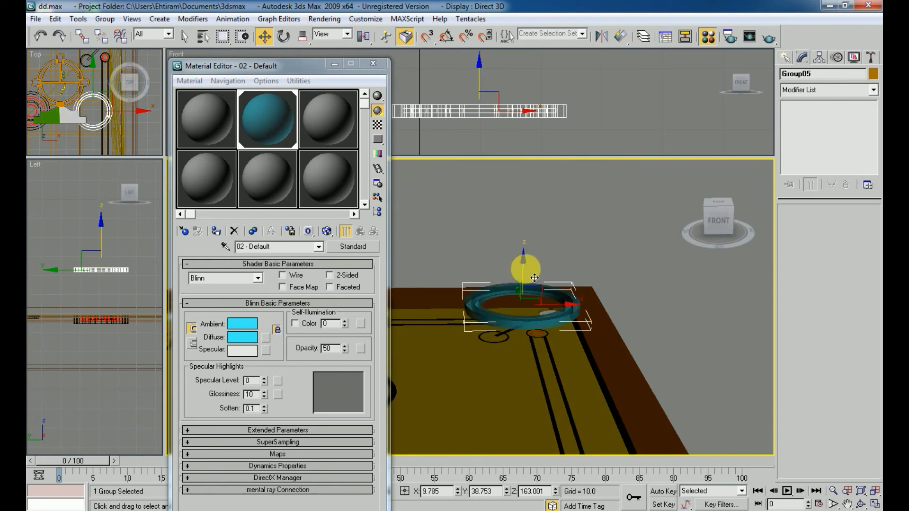
drag(534, 277, 540, 360)
scroll(513, 114, down, 4)
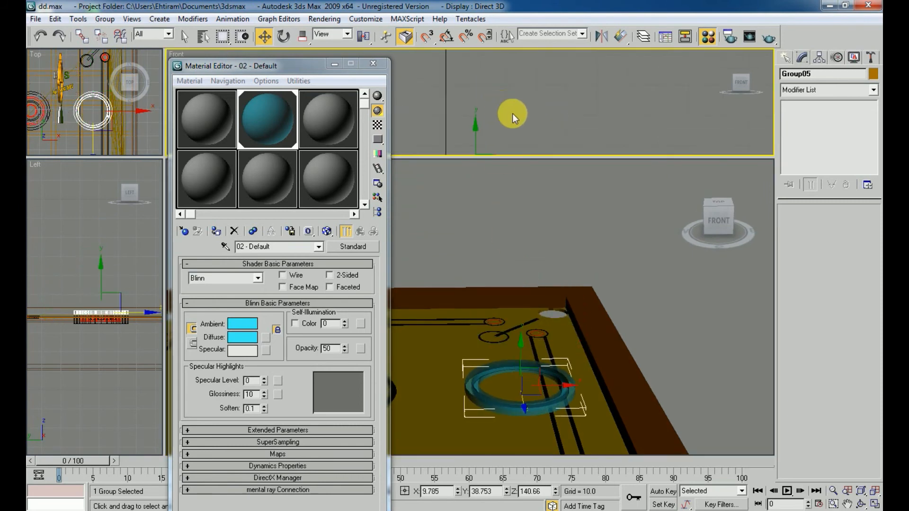
Lower the cyan ring group slightly further onto the board surface, to about Z 140.251.
middle_drag(512, 114, 523, 57)
scroll(527, 125, up, 4)
mouse_move(517, 93)
middle_down()
mouse_move(526, 125)
mouse_move(511, 84)
middle_up()
scroll(511, 84, up, 2)
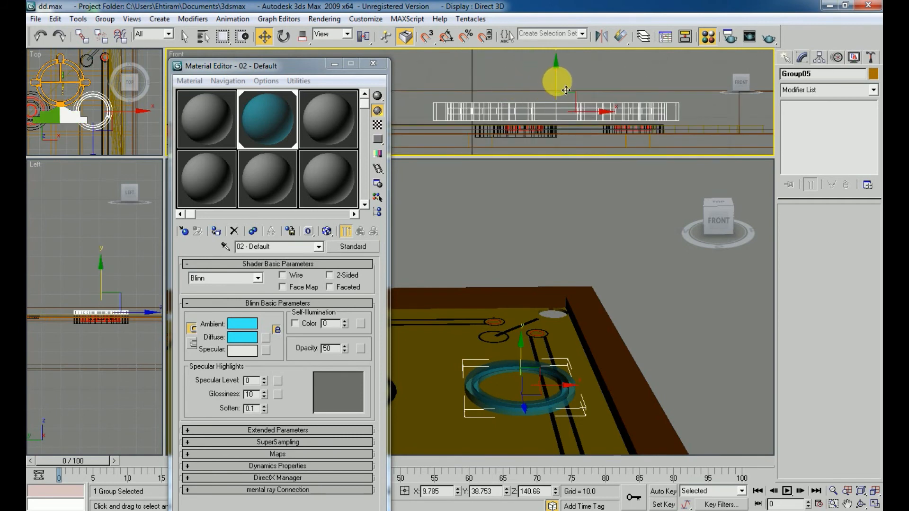
drag(566, 94, 564, 93)
Examine up close how the cyan ring group rests on the board and how transparent it looks.
middle_drag(543, 338, 521, 368)
scroll(550, 332, up, 4)
scroll(558, 338, down, 2)
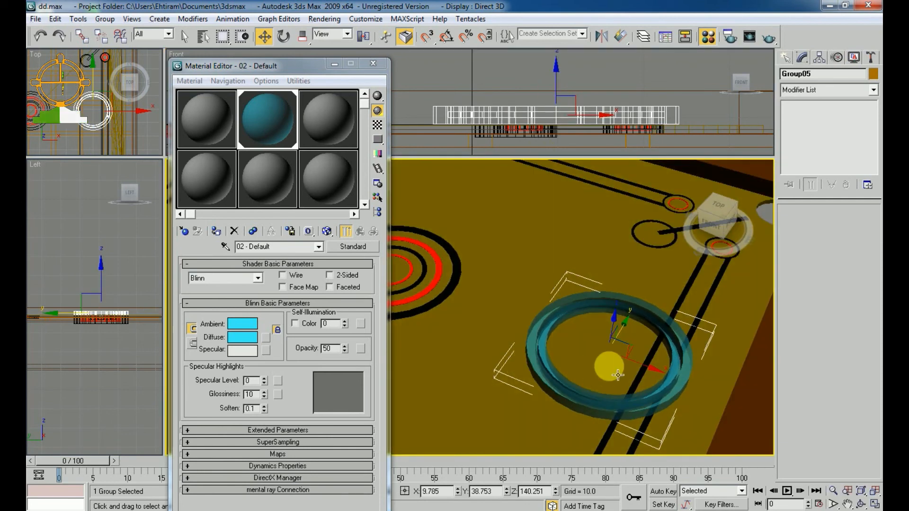
middle_drag(573, 326, 590, 356)
scroll(645, 386, down, 4)
scroll(608, 348, up, 6)
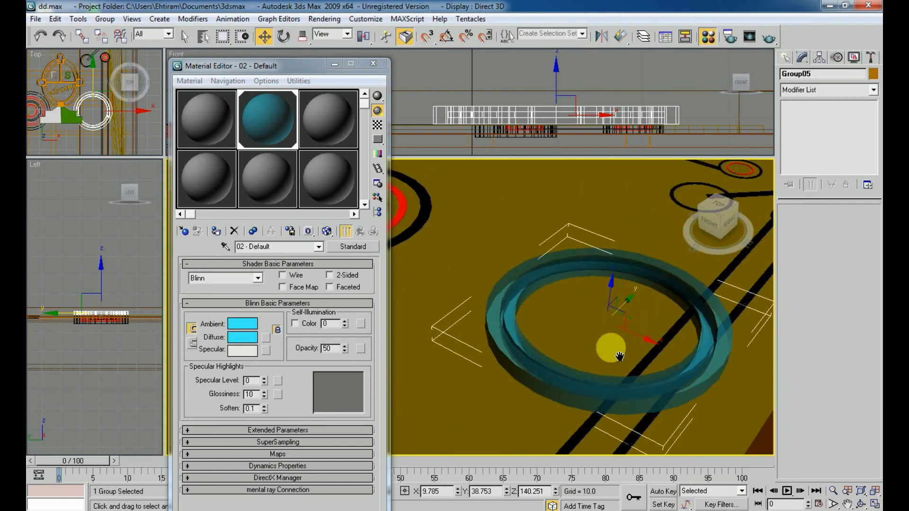
scroll(618, 356, down, 3)
alt+middle_drag(611, 363, 680, 394)
scroll(572, 335, up, 5)
Reduce the cyan material's opacity to 39 and close the material editor.
scroll(566, 329, down, 6)
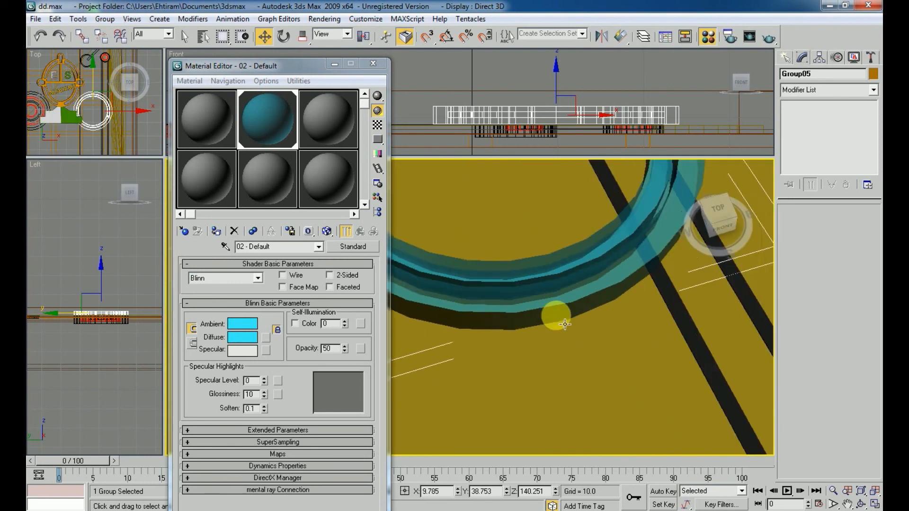
click(346, 353)
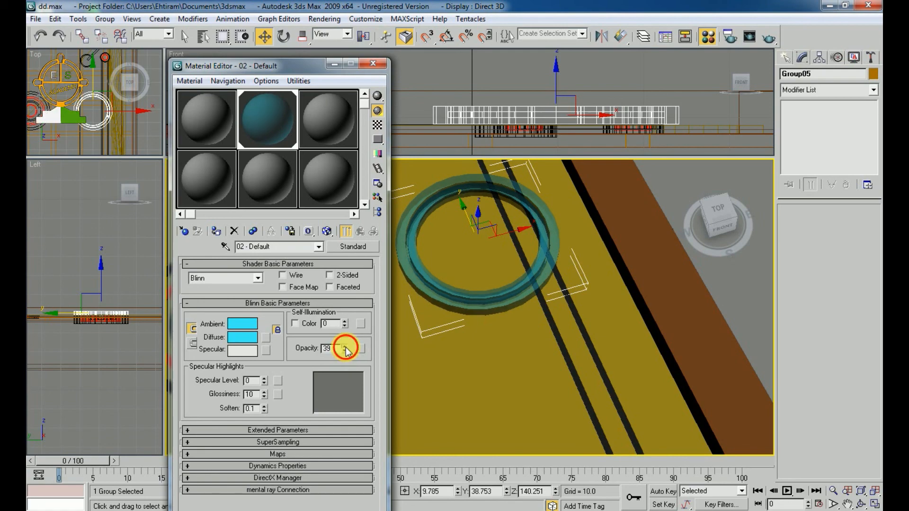
click(373, 63)
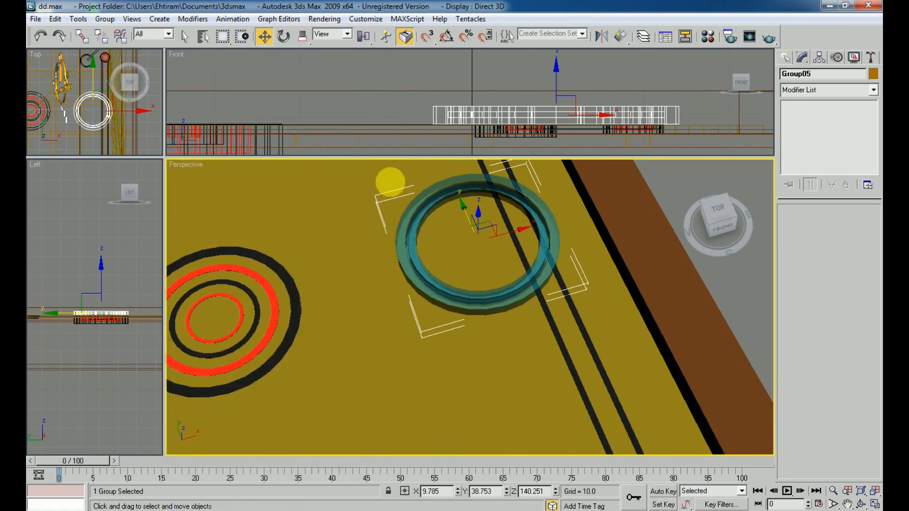
Render the perspective view with the whole carrom table in frame to check the striker, and close the render window.
scroll(431, 246, down, 3)
scroll(433, 247, down, 2)
alt+middle_drag(428, 254, 423, 194)
key(shift+q)
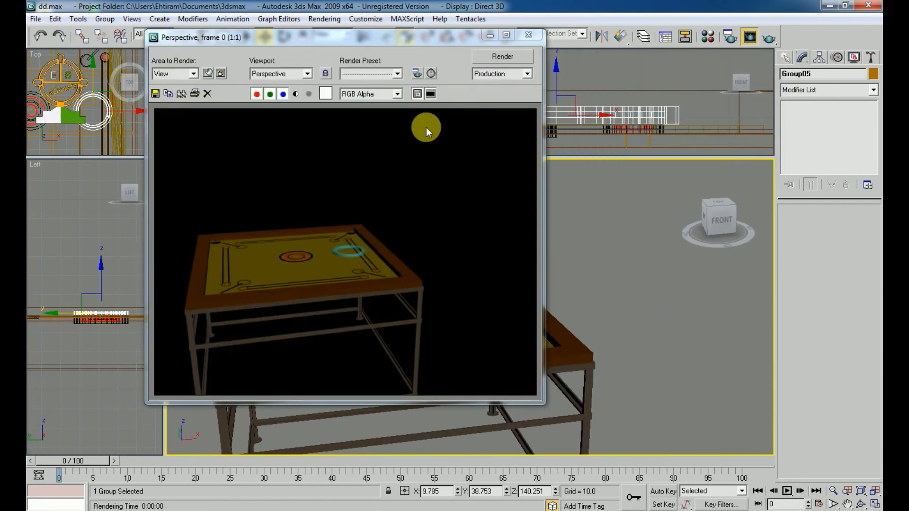
click(529, 35)
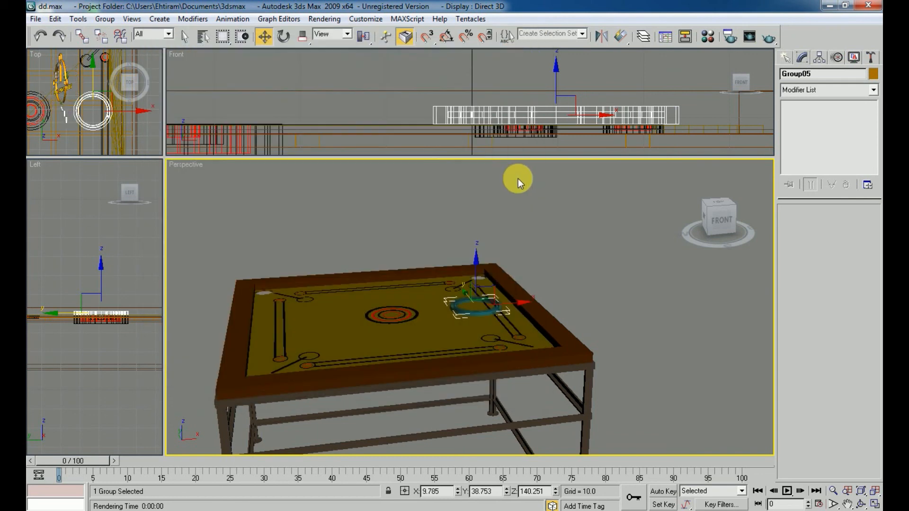
middle_click(560, 101)
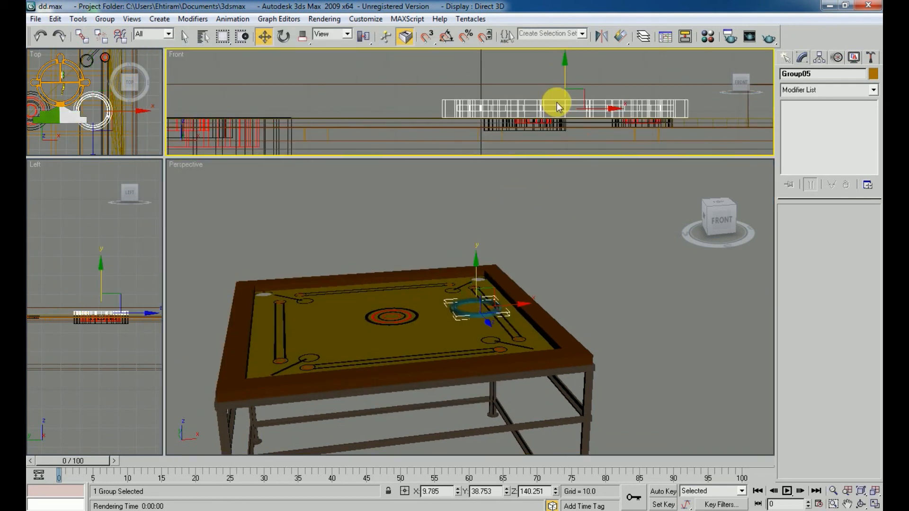